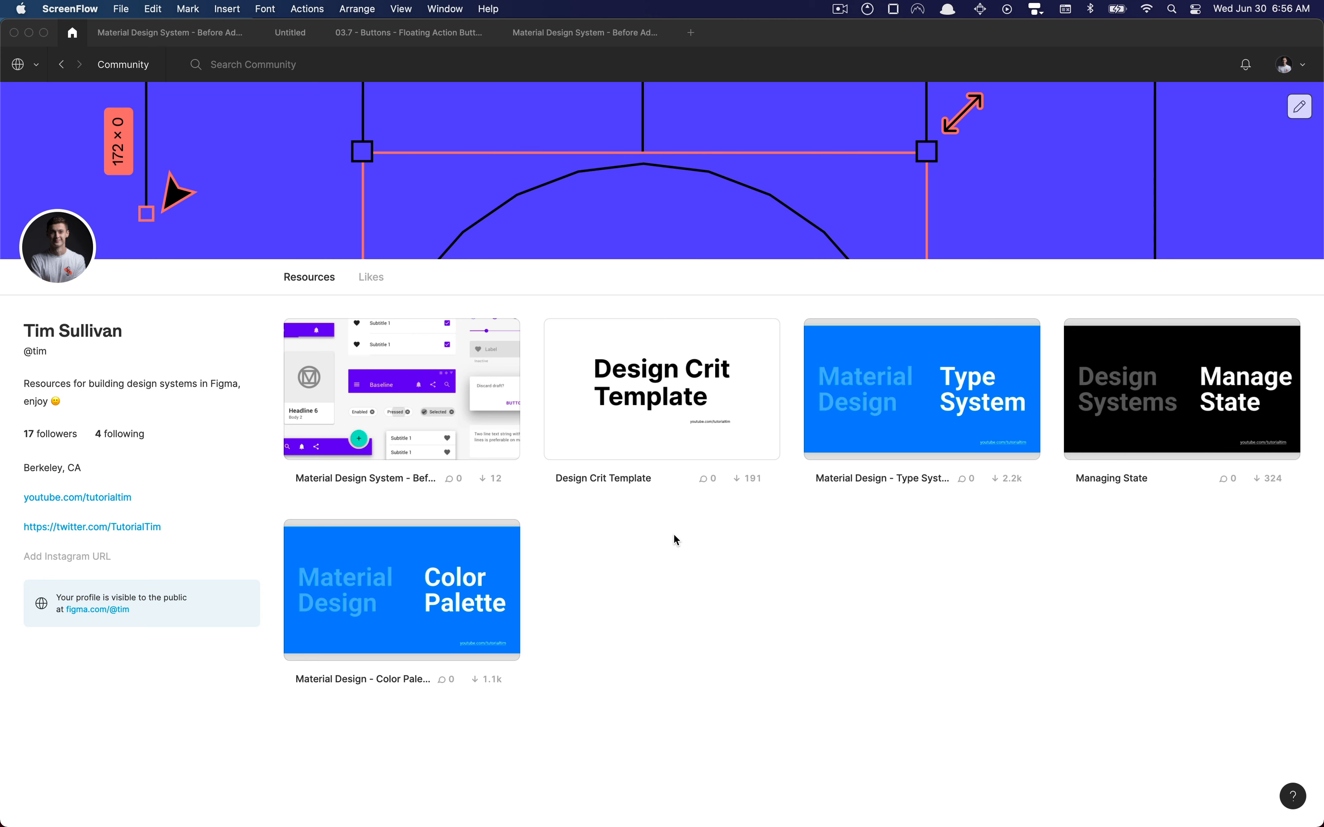
Open the community file "Material Design System - Before Adding Auto Layout, Variants, and States" and look over its description
{"action": "left_click", "coordinate": [547, 518]}
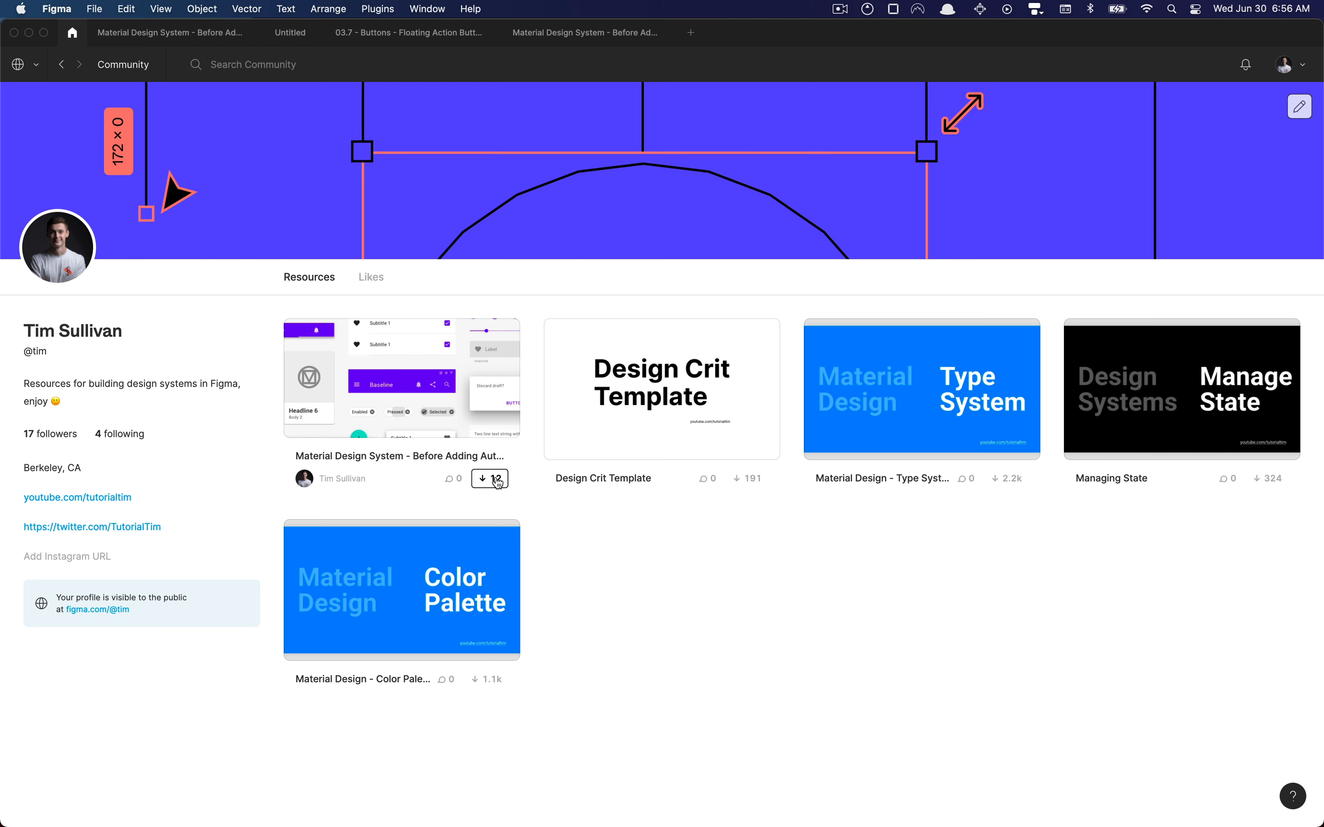
{"action": "left_click", "coordinate": [466, 462]}
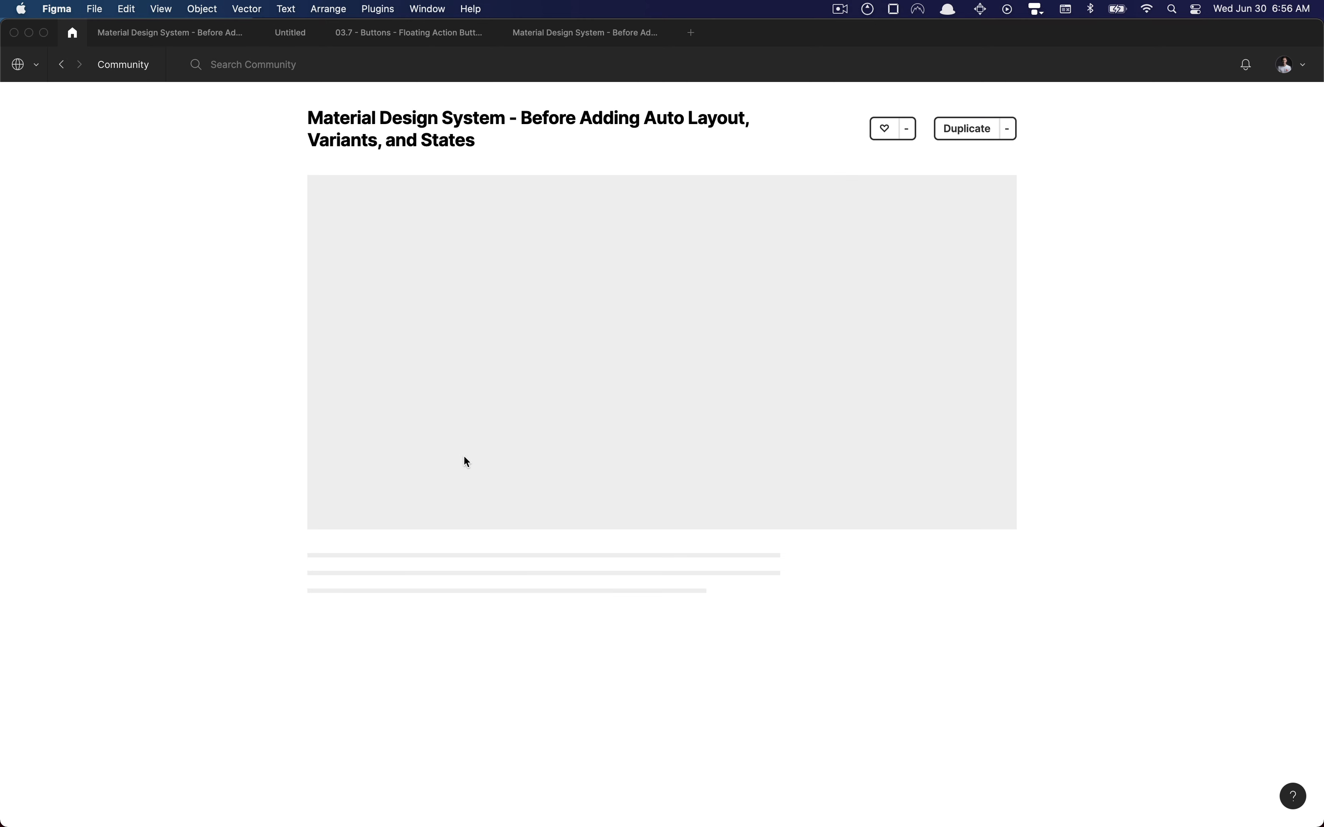
{"action": "scroll", "coordinate": [668, 199], "scroll_direction": "down", "scroll_amount": 3}
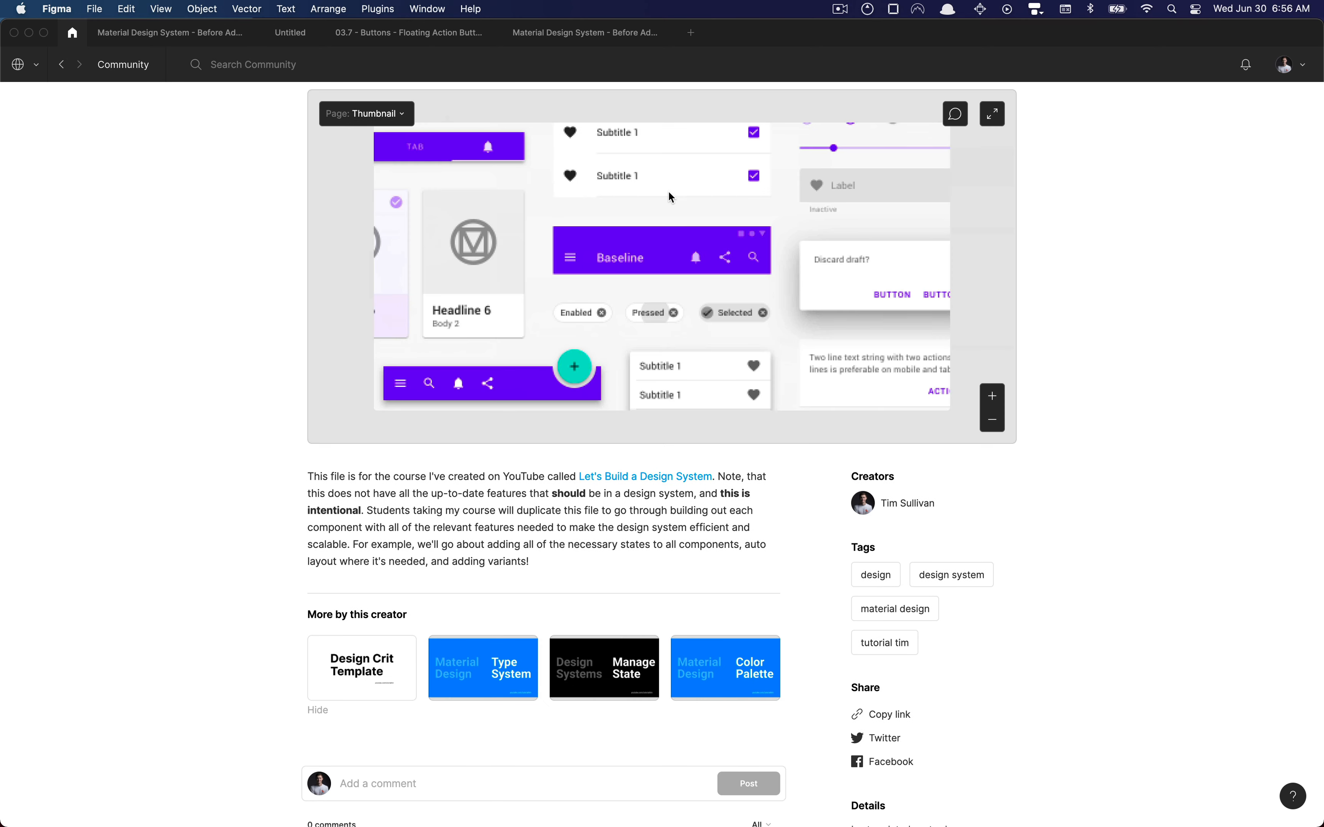
{"action": "scroll", "coordinate": [875, 208], "scroll_direction": "up", "scroll_amount": 3}
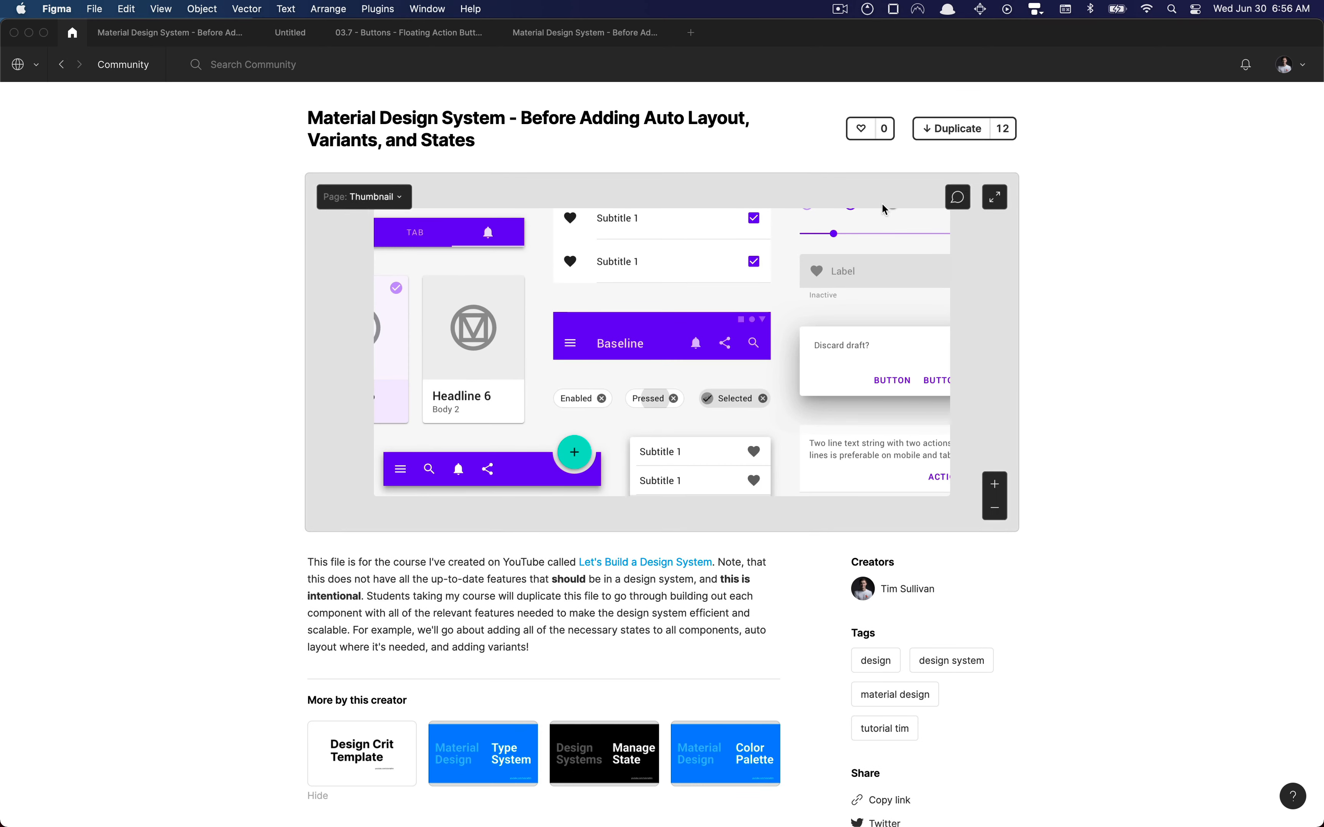
Preview the file's Organizing & Publishing page at a closer zoom on the community page
{"action": "left_click", "coordinate": [364, 197]}
{"action": "left_click", "coordinate": [383, 245]}
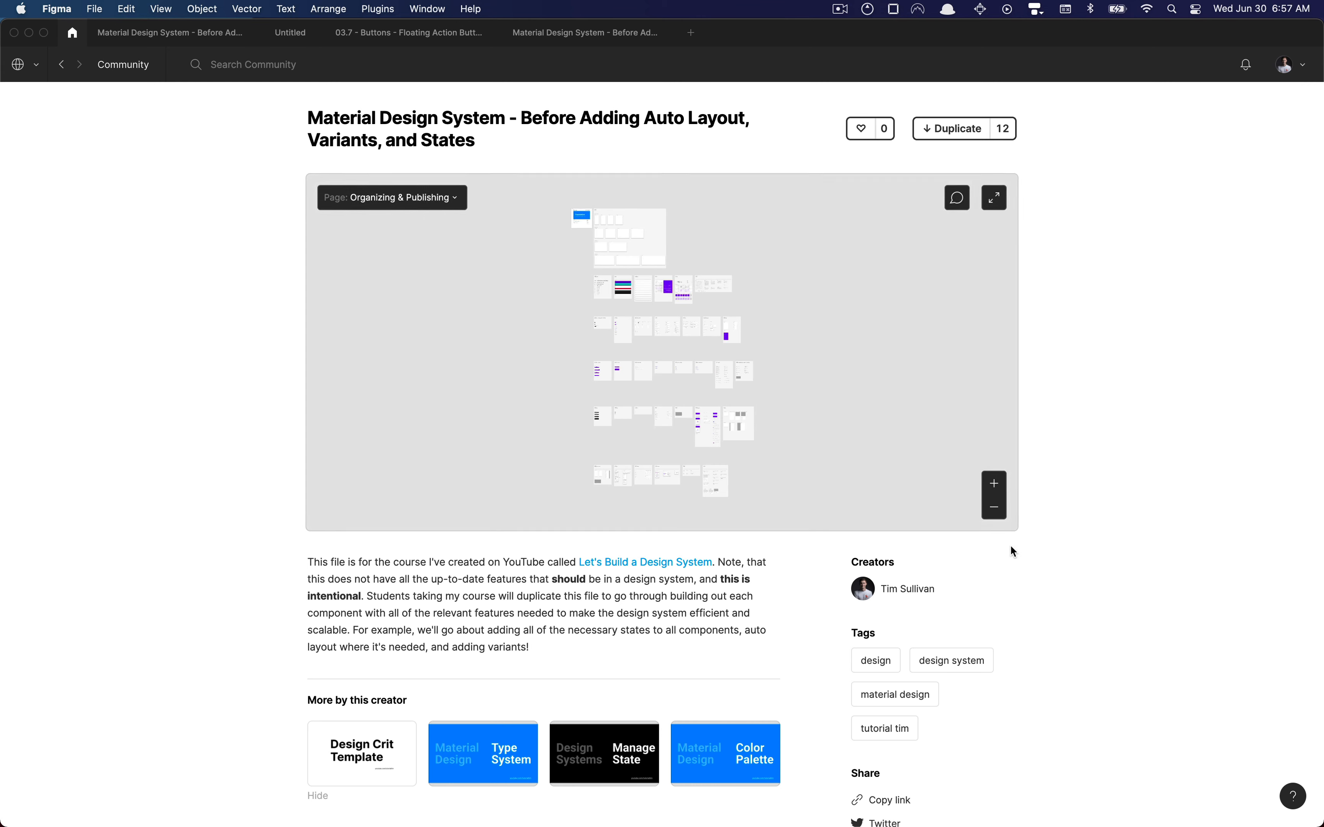
{"action": "left_click", "coordinate": [998, 486]}
Duplicate the community file into the personal account's drafts and open the copy's Organizing & Publishing page
{"action": "left_click", "coordinate": [954, 130]}
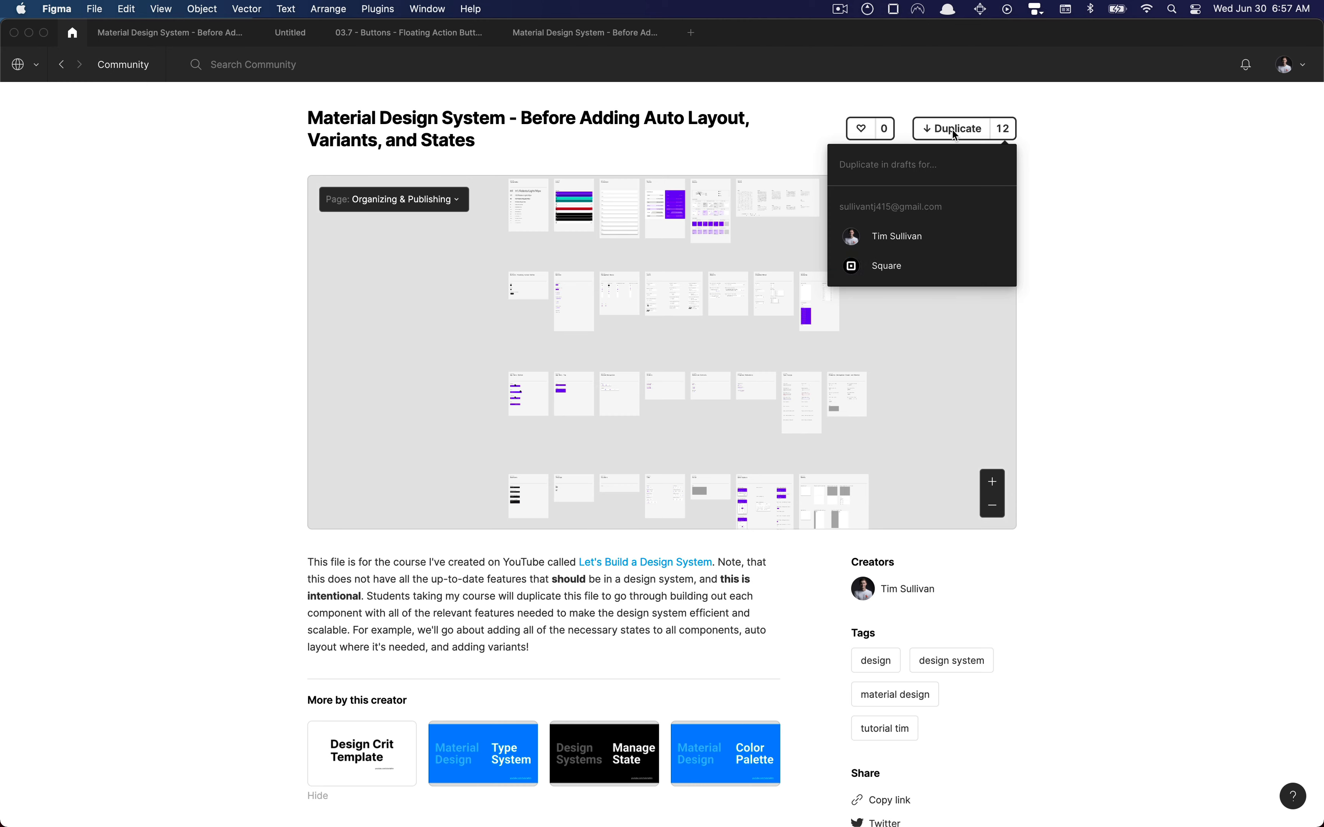
{"action": "left_click", "coordinate": [921, 242]}
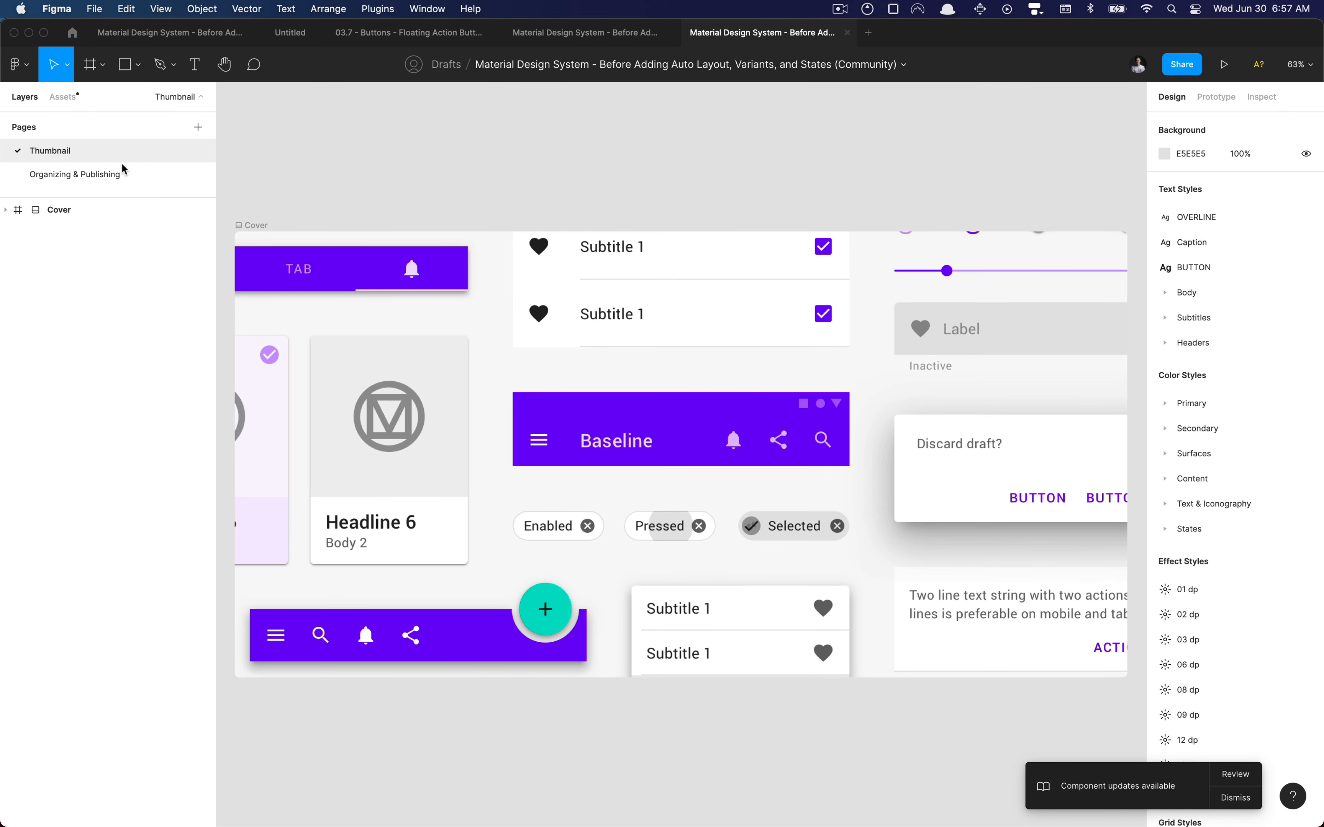
{"action": "left_click", "coordinate": [122, 173]}
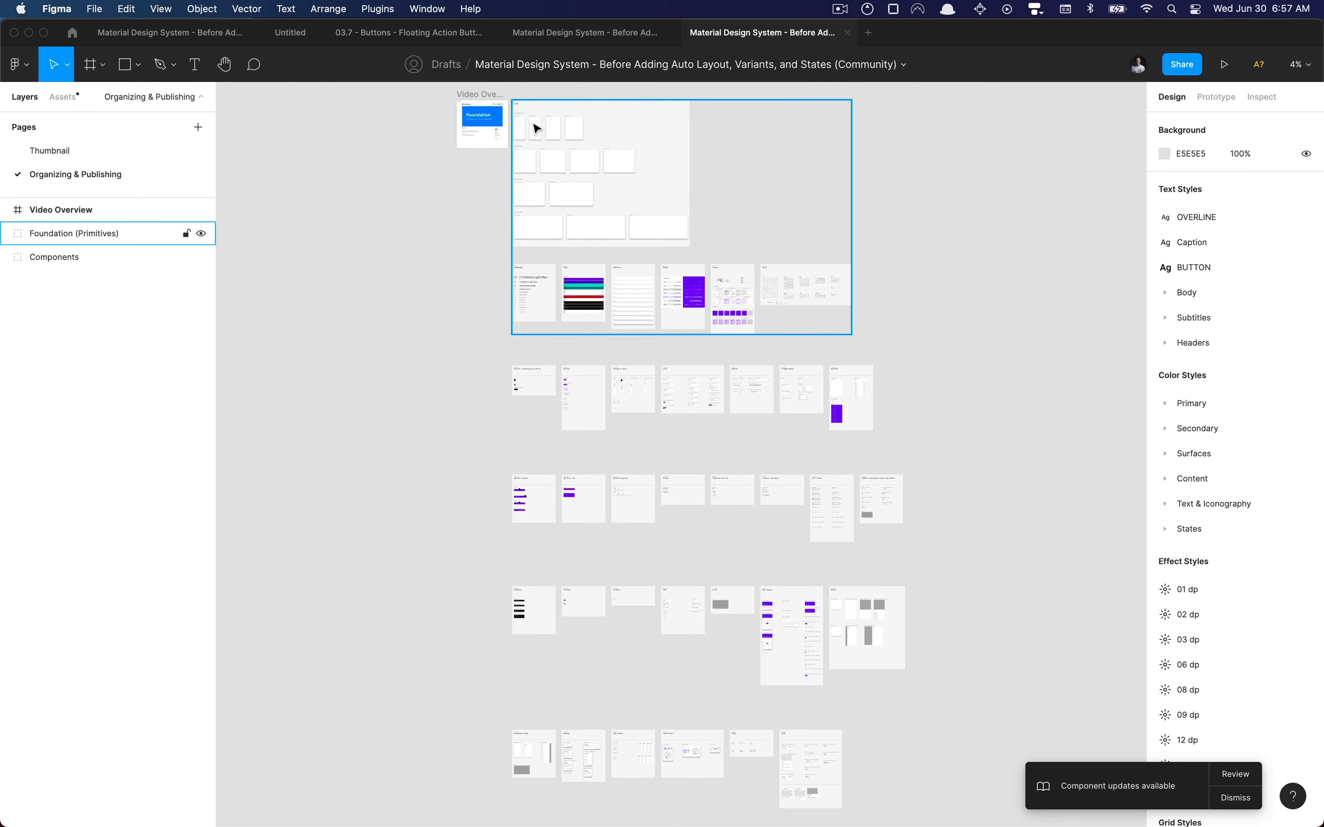
Examine the Grids frame and the local text, color, effect and grid styles, showing the layout grids briefly before hiding them
{"action": "scroll", "coordinate": [534, 127], "scroll_direction": "up", "scroll_amount": 5}
{"action": "scroll", "coordinate": [470, 218], "scroll_direction": "up", "scroll_amount": 3}
{"action": "scroll", "coordinate": [410, 310], "scroll_direction": "up", "scroll_amount": 5}
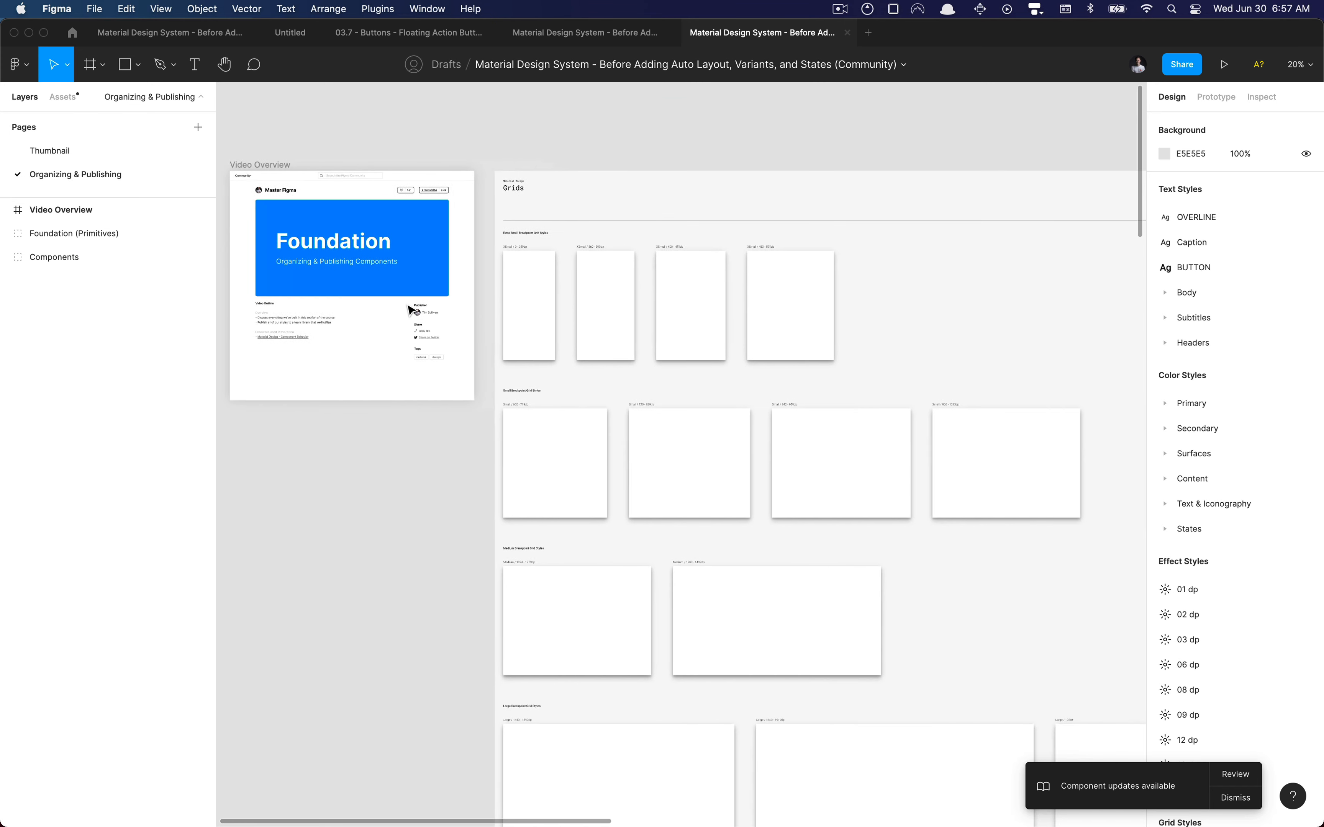
{"action": "scroll", "coordinate": [408, 305], "scroll_direction": "up", "scroll_amount": 2}
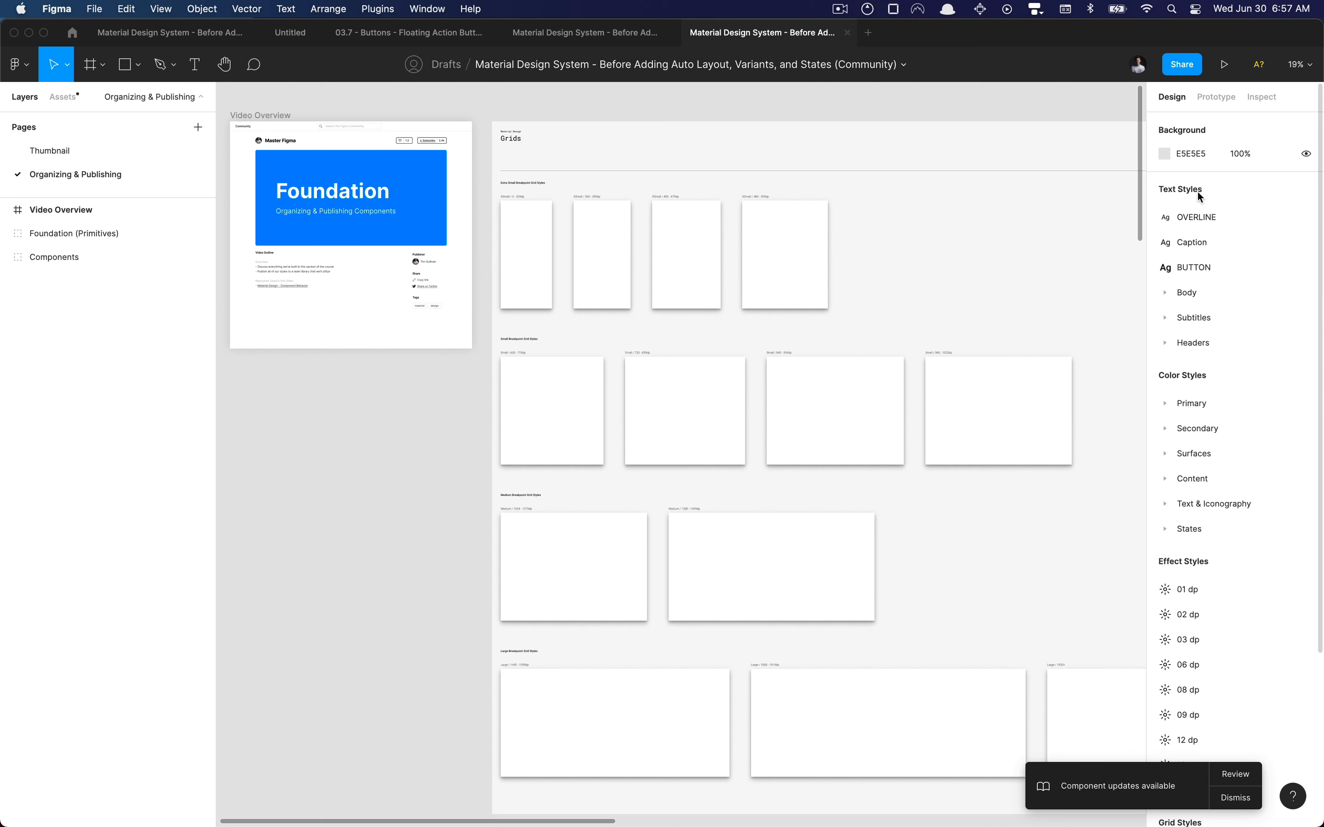
{"action": "scroll", "coordinate": [1198, 422], "scroll_direction": "down", "scroll_amount": 5}
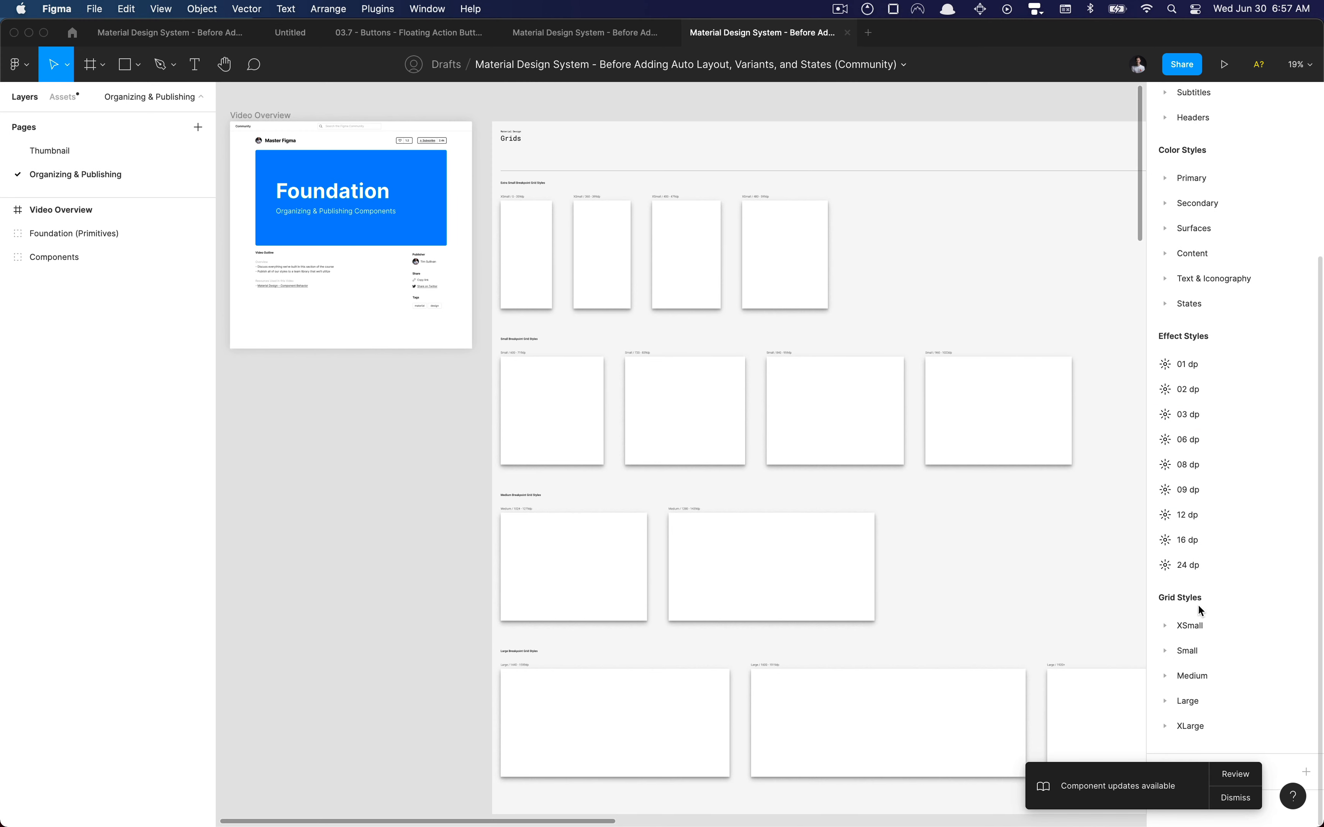
{"action": "scroll", "coordinate": [439, 443], "scroll_direction": "down", "scroll_amount": 2}
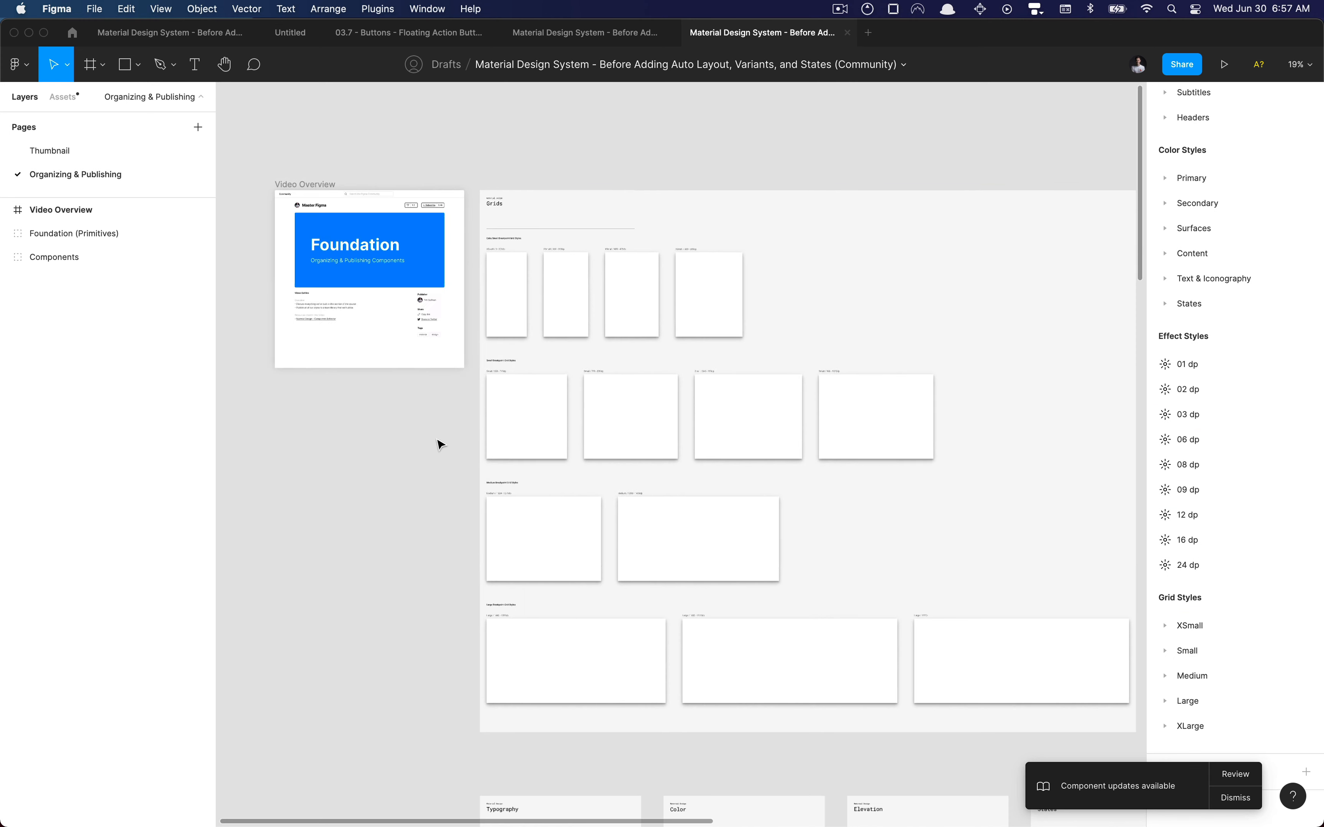
{"action": "key", "text": "ctrl+g"}
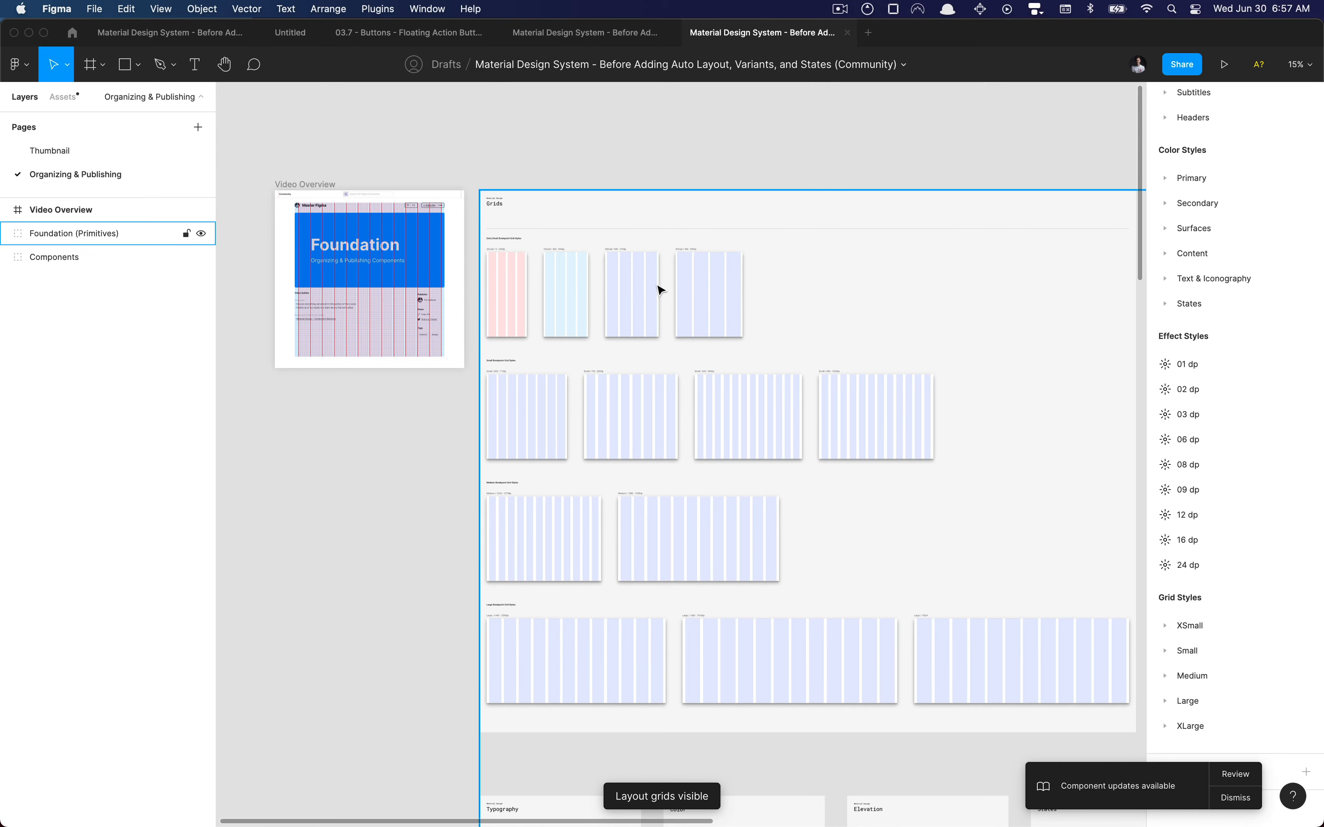
{"action": "key", "text": "ctrl+g"}
Examine the foundation frames for Typography, Color, Elevation, States and Icons
{"action": "scroll", "coordinate": [591, 414], "scroll_direction": "down", "scroll_amount": 10}
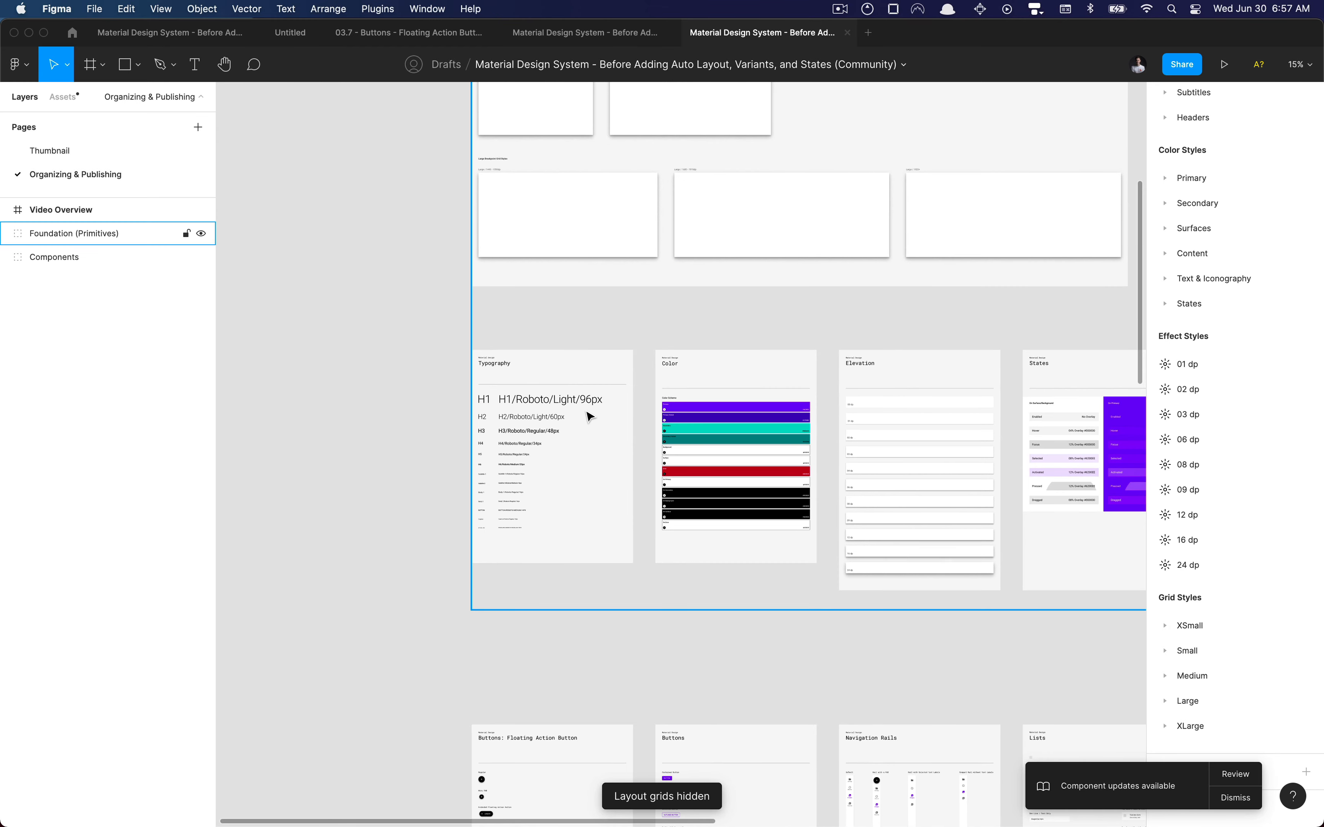
{"action": "scroll", "coordinate": [587, 411], "scroll_direction": "right", "scroll_amount": 8}
{"action": "scroll", "coordinate": [586, 411], "scroll_direction": "up", "scroll_amount": 5}
{"action": "scroll", "coordinate": [415, 406], "scroll_direction": "left", "scroll_amount": 9}
{"action": "scroll", "coordinate": [415, 406], "scroll_direction": "down", "scroll_amount": 2}
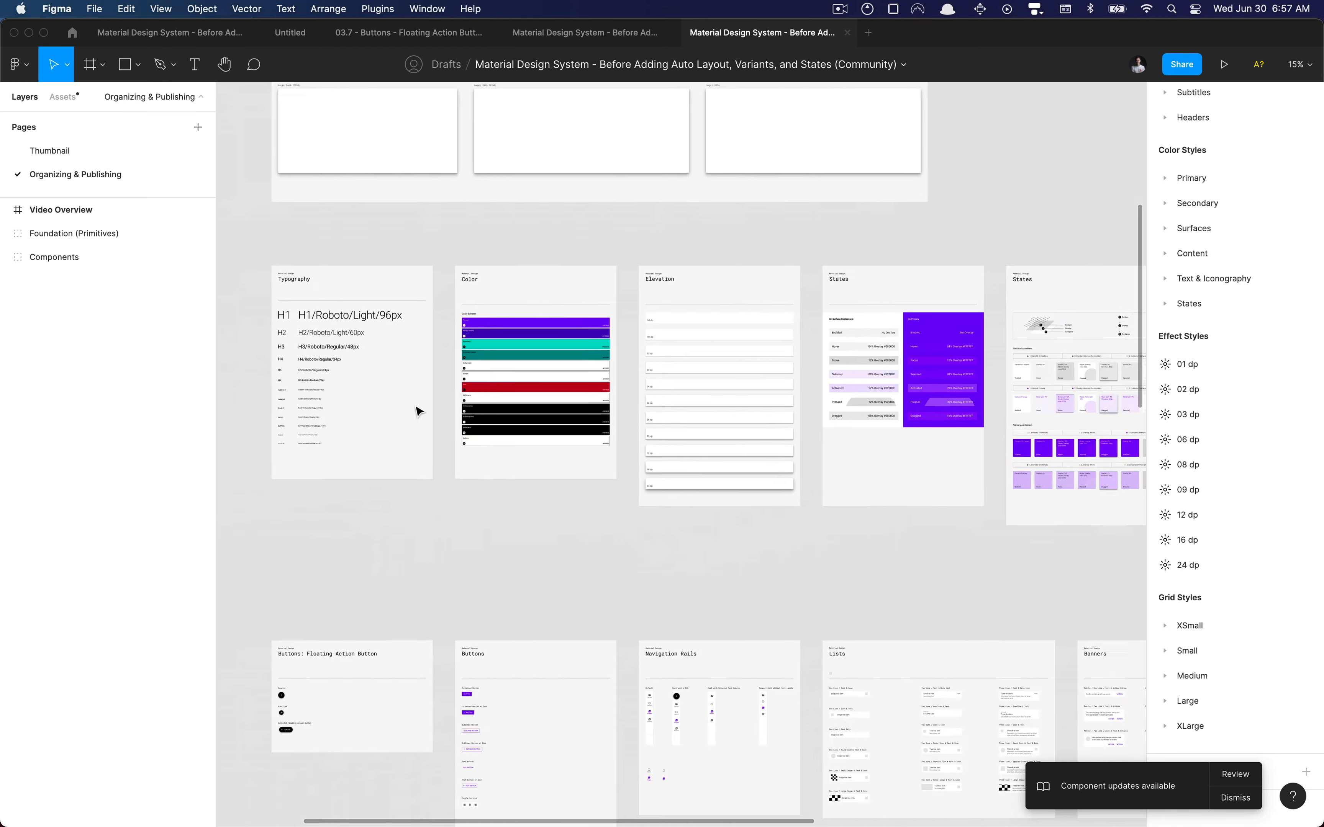
{"action": "scroll", "coordinate": [449, 395], "scroll_direction": "right", "scroll_amount": 2}
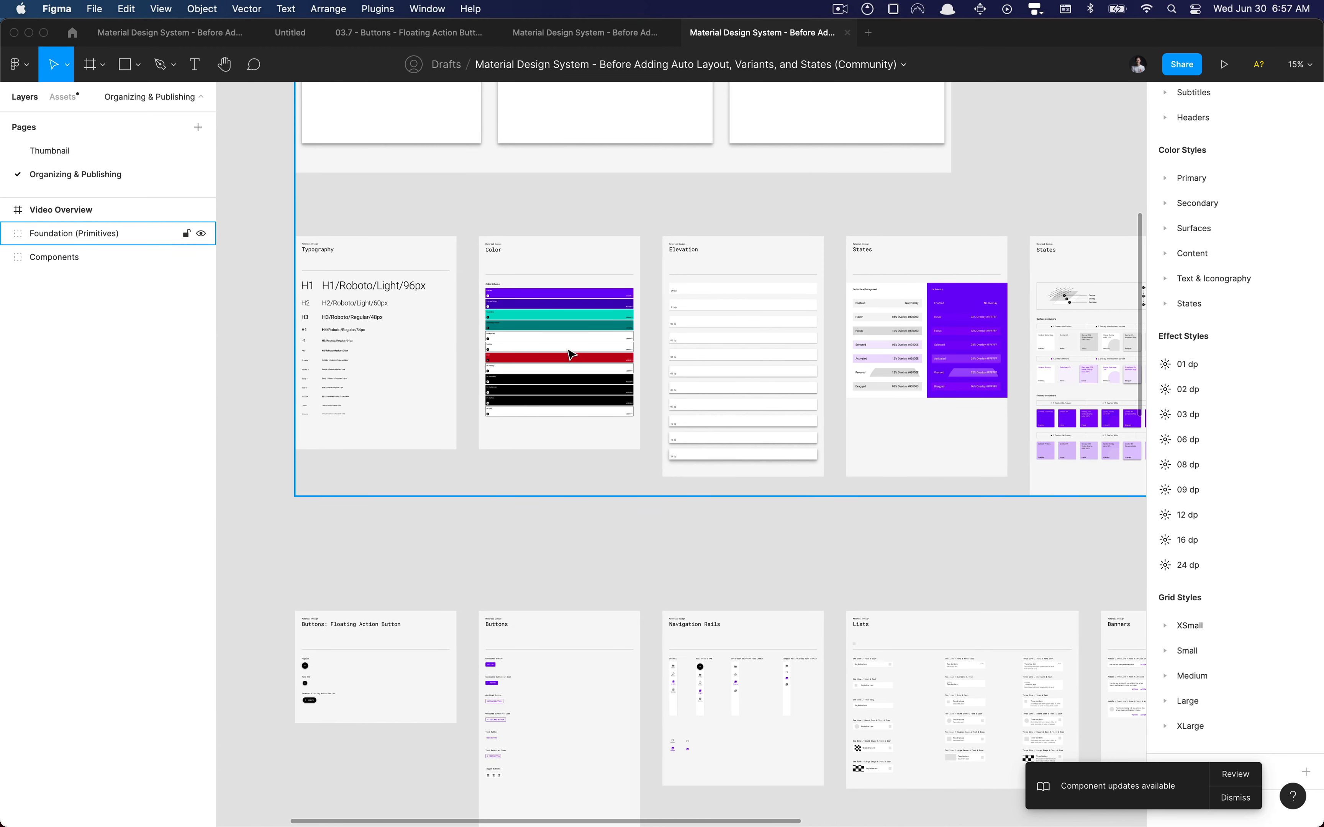
{"action": "scroll", "coordinate": [569, 355], "scroll_direction": "right", "scroll_amount": 6}
{"action": "scroll", "coordinate": [569, 355], "scroll_direction": "right", "scroll_amount": 3}
{"action": "scroll", "coordinate": [558, 339], "scroll_direction": "down", "scroll_amount": 1}
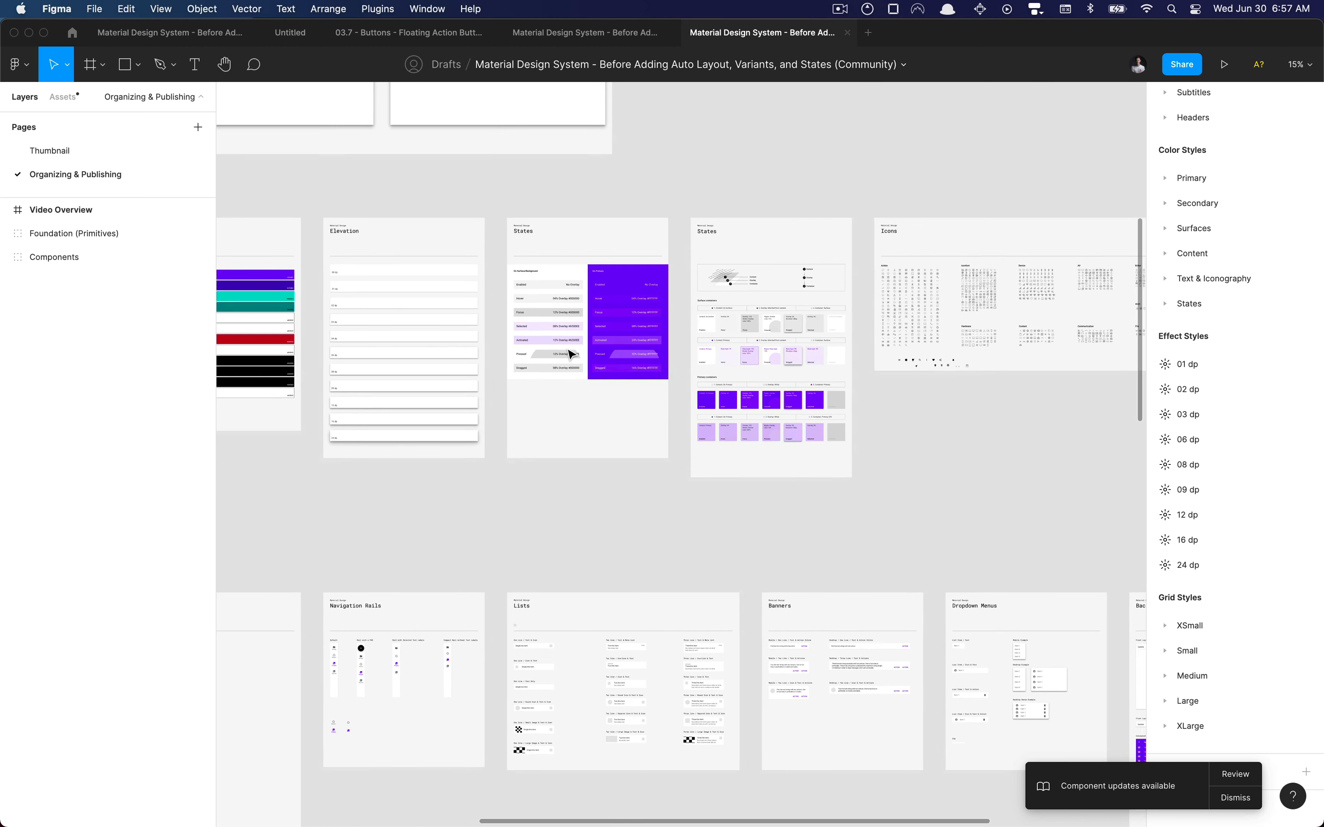
{"action": "scroll", "coordinate": [502, 287], "scroll_direction": "up", "scroll_amount": 5}
{"action": "scroll", "coordinate": [503, 287], "scroll_direction": "left", "scroll_amount": 2}
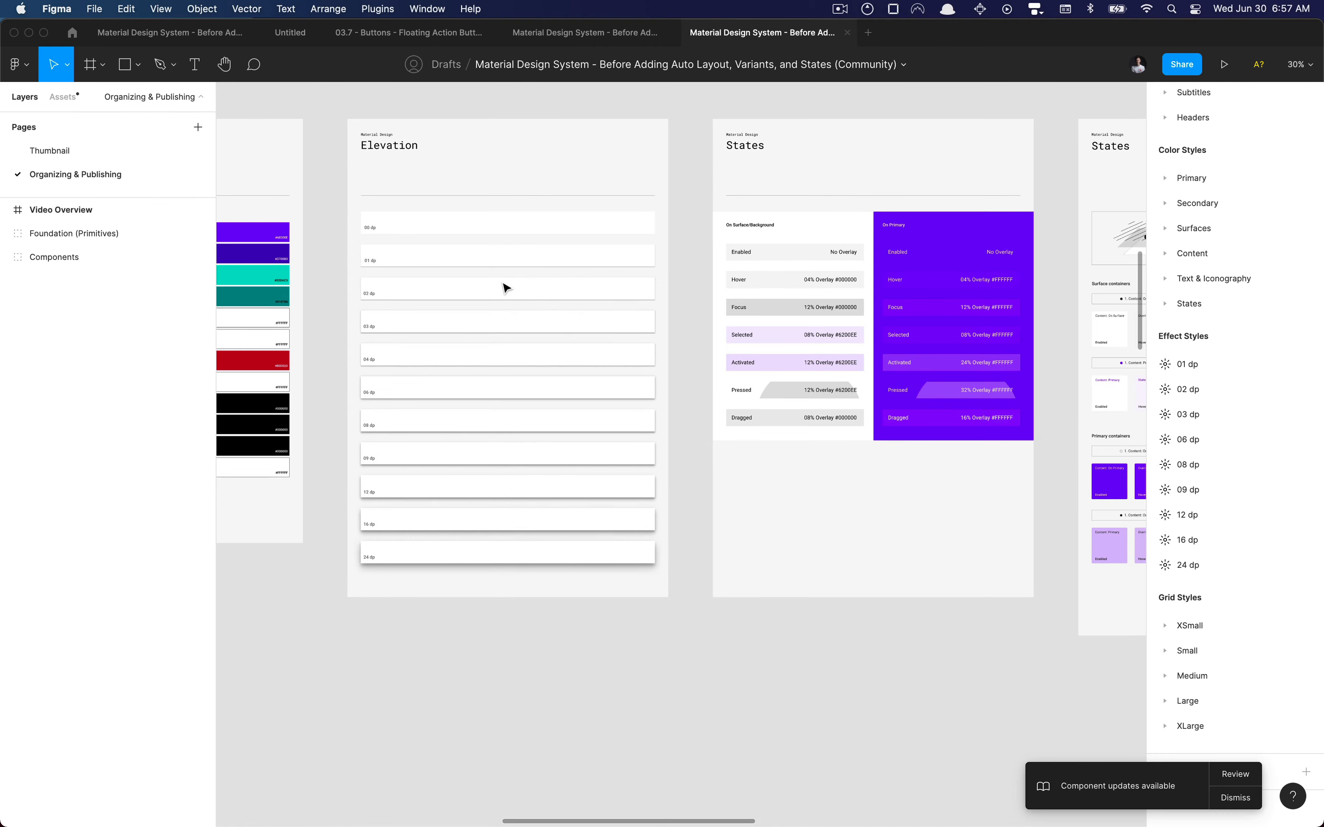
{"action": "scroll", "coordinate": [504, 287], "scroll_direction": "down", "scroll_amount": 6}
{"action": "scroll", "coordinate": [503, 287], "scroll_direction": "left", "scroll_amount": 4}
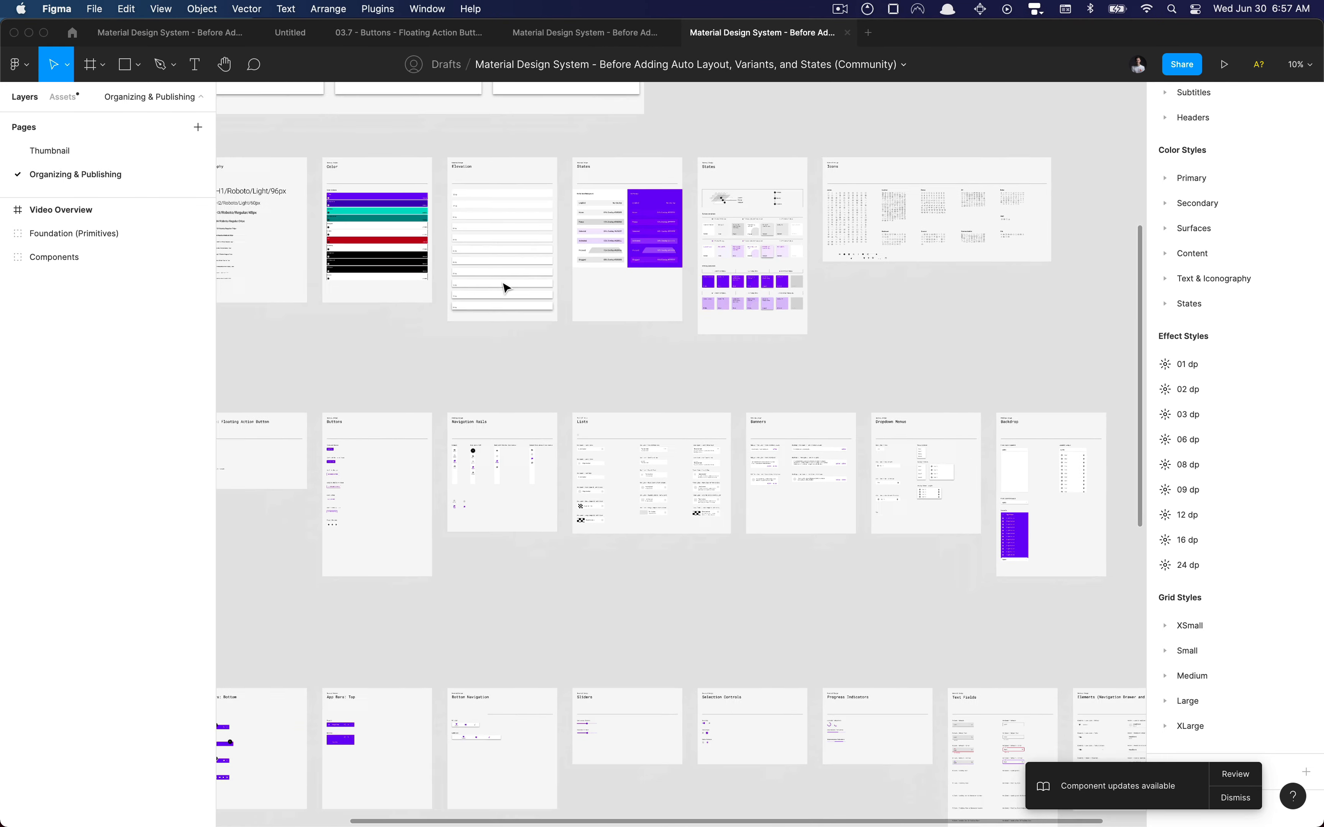
Look through the component frames, viewing the Buttons: Floating Action Button frame up close
{"action": "scroll", "coordinate": [503, 287], "scroll_direction": "left", "scroll_amount": 1}
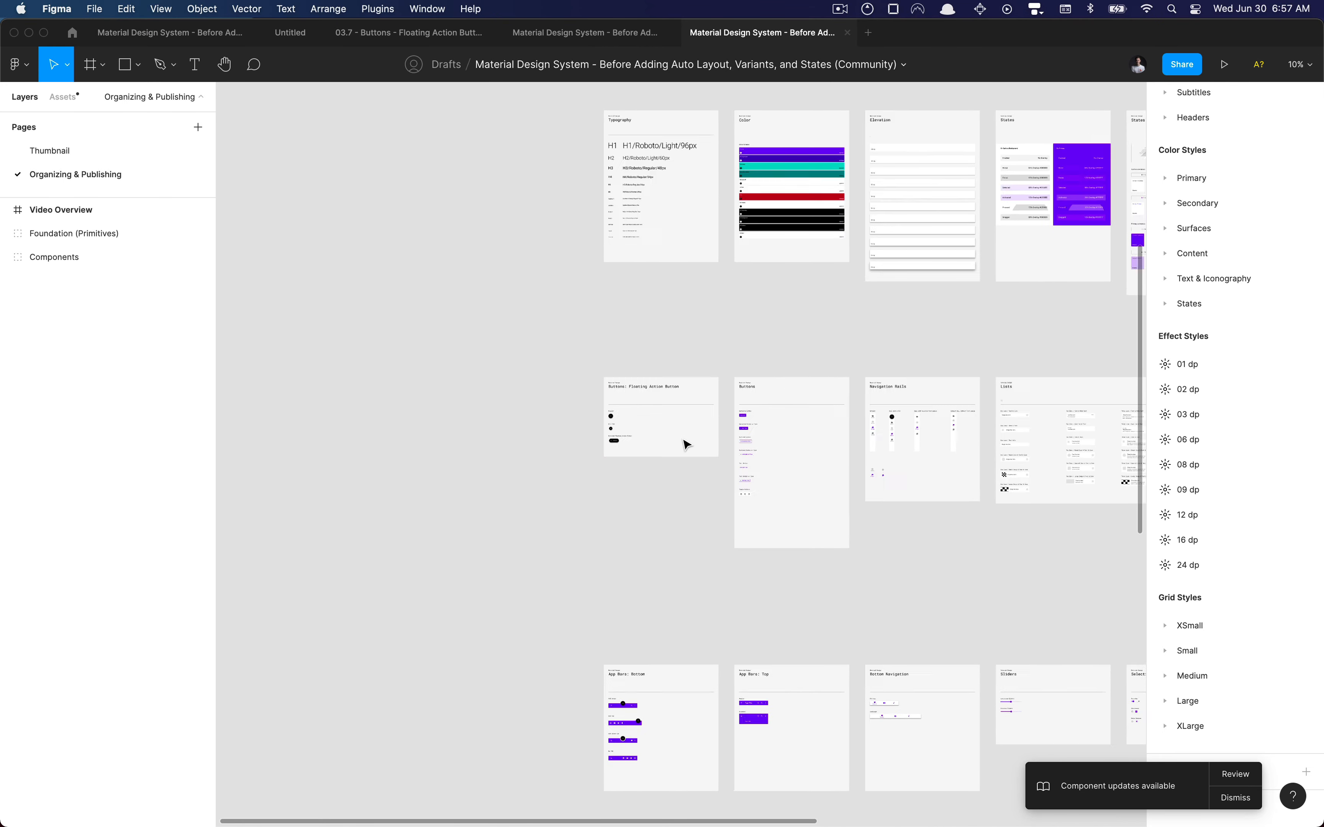
{"action": "scroll", "coordinate": [600, 342], "scroll_direction": "up", "scroll_amount": 8}
{"action": "scroll", "coordinate": [599, 344], "scroll_direction": "down", "scroll_amount": 8}
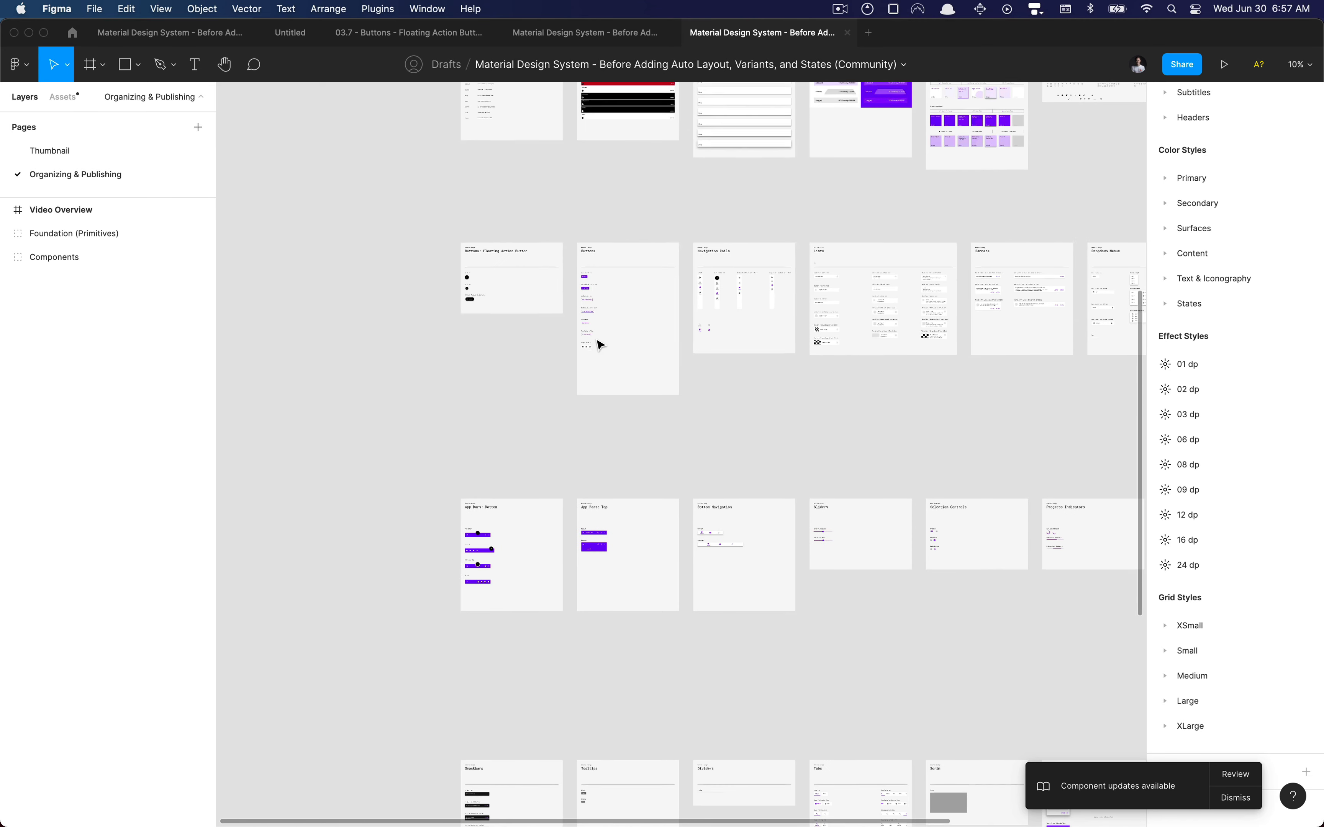
{"action": "scroll", "coordinate": [493, 272], "scroll_direction": "up", "scroll_amount": 5}
{"action": "scroll", "coordinate": [493, 272], "scroll_direction": "up", "scroll_amount": 2}
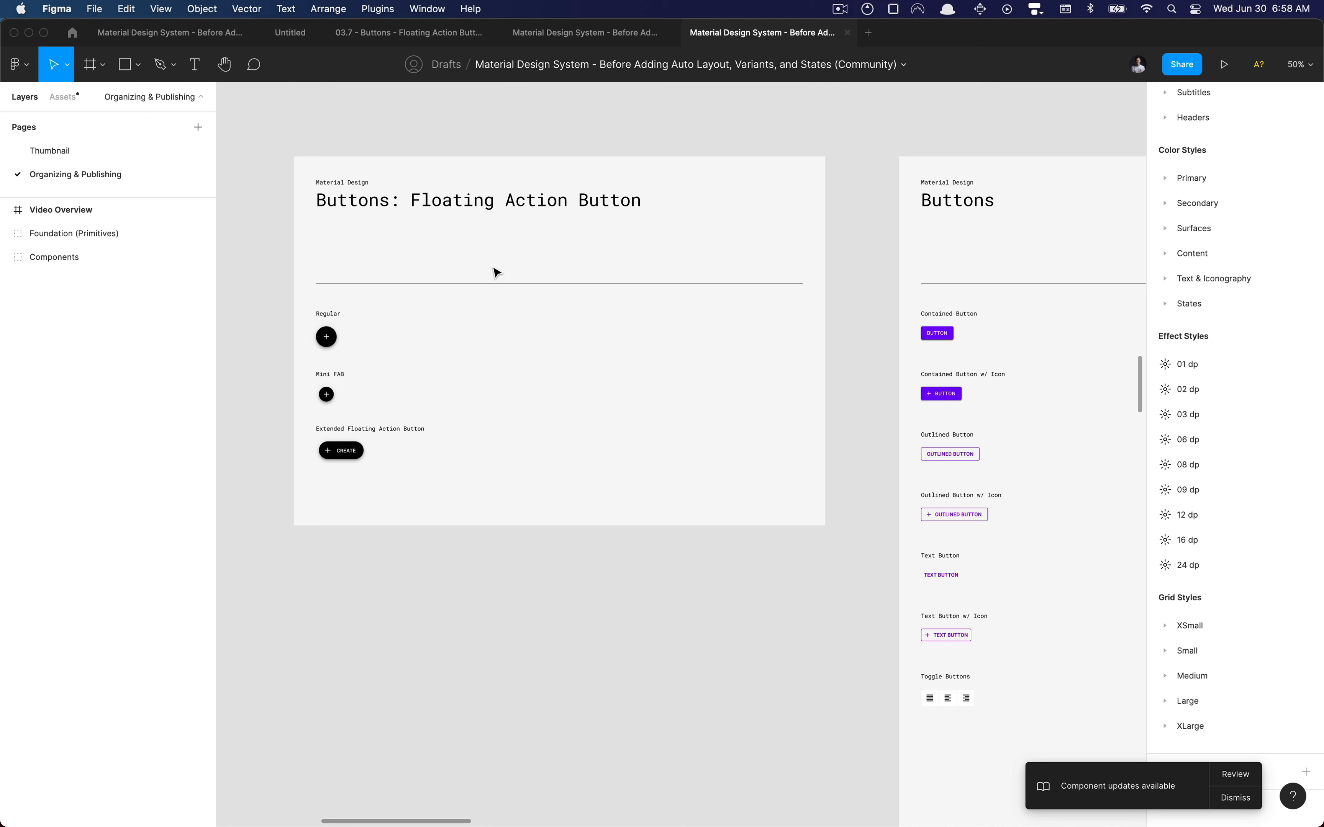
{"action": "scroll", "coordinate": [384, 298], "scroll_direction": "down", "scroll_amount": 6}
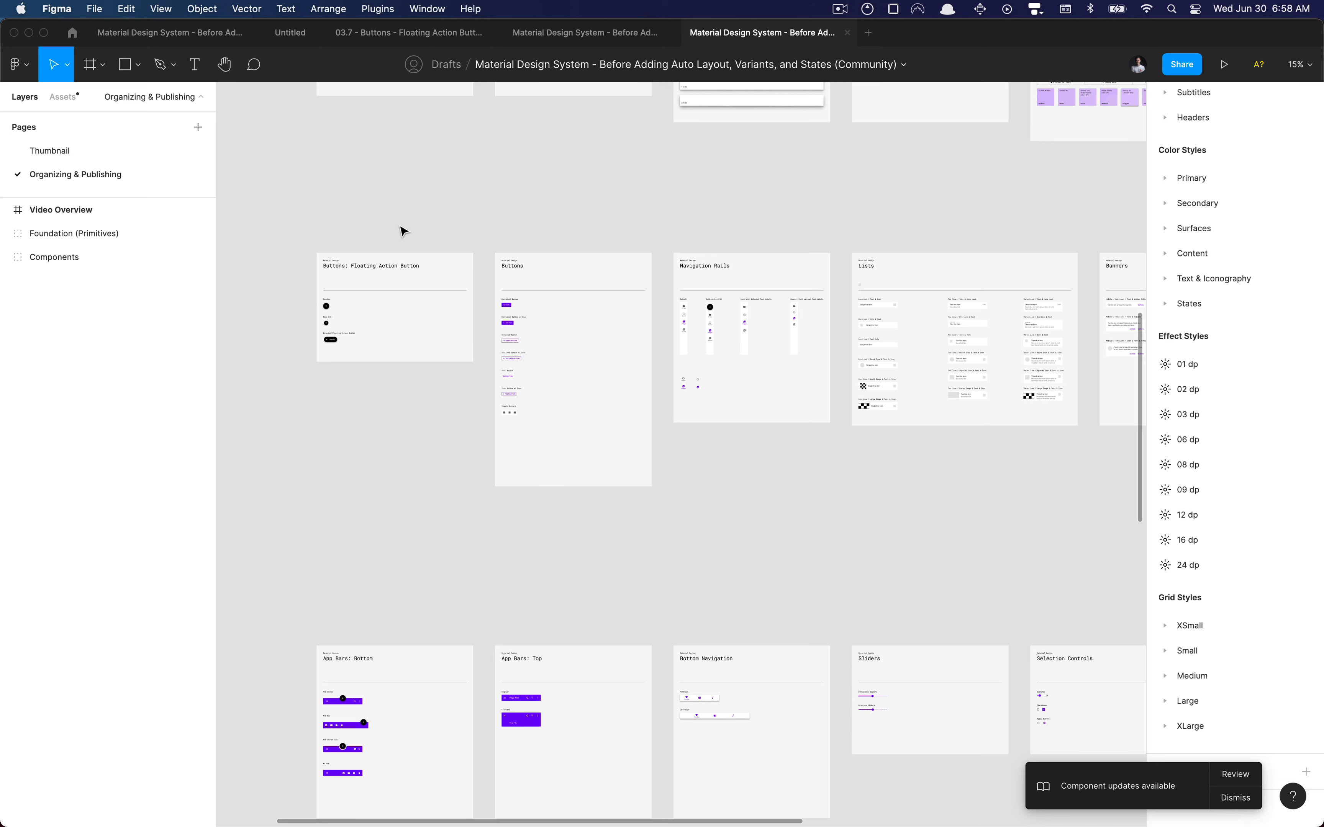
Start publishing the current file as a library and move it to the Material Design System team's 03. Auto Layout project
{"action": "key", "text": "alt+super+o"}
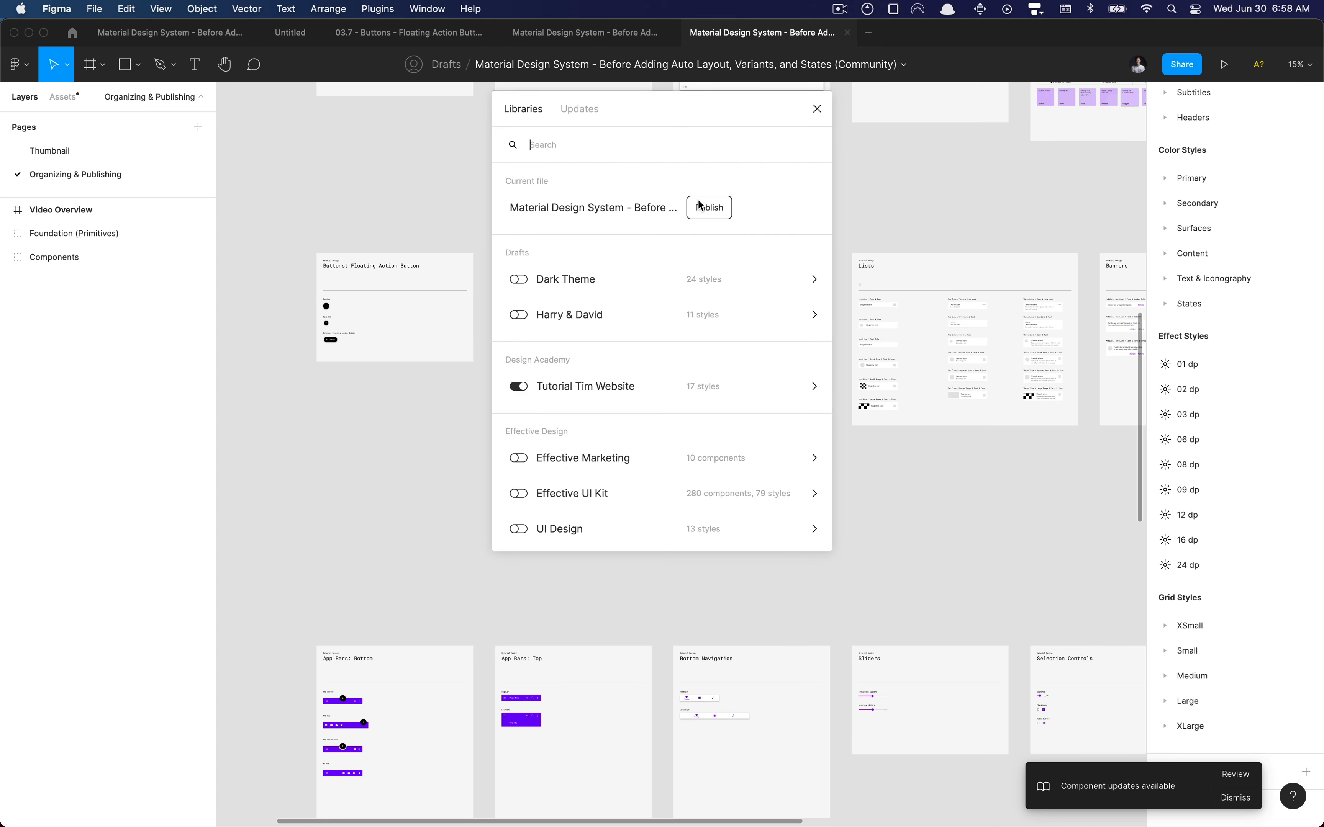
{"action": "left_click", "coordinate": [709, 208]}
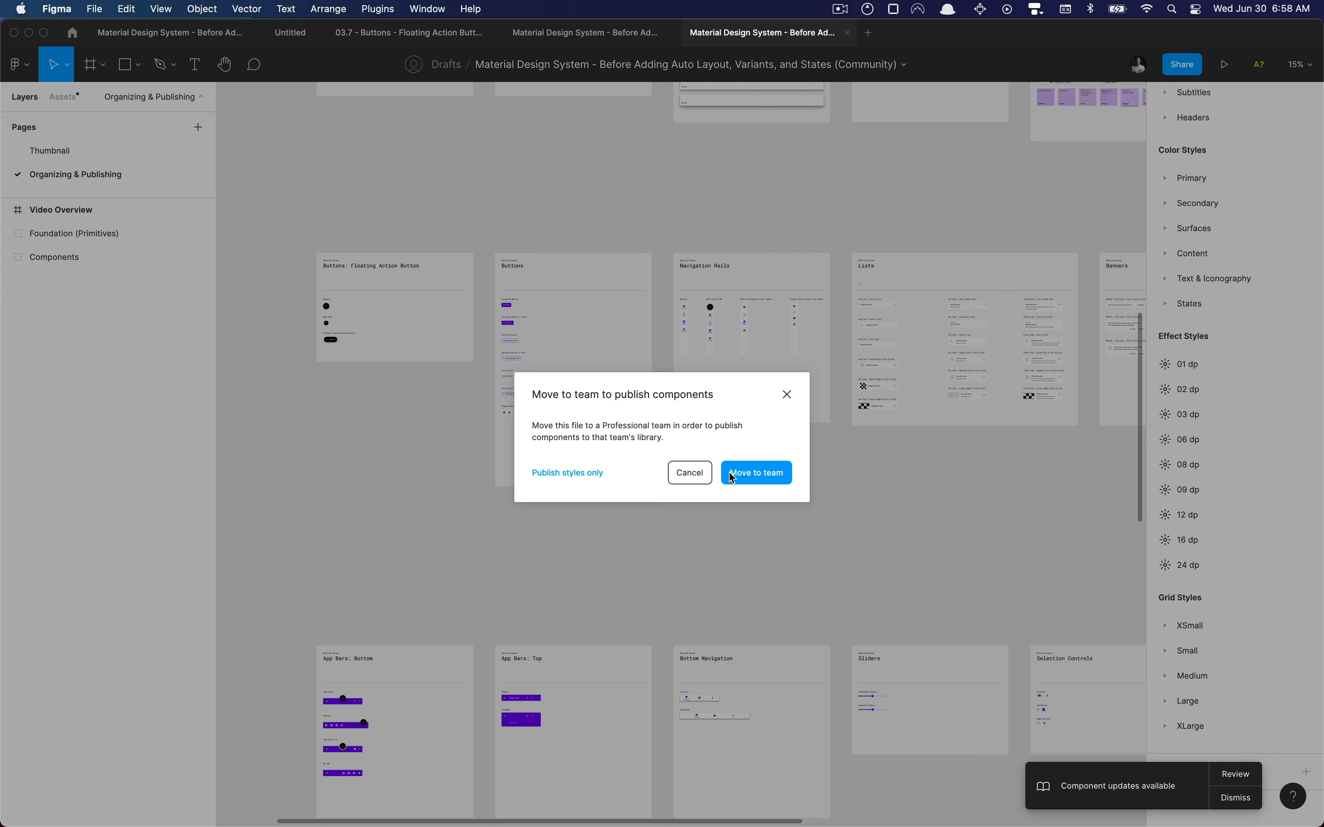
{"action": "left_click", "coordinate": [746, 479]}
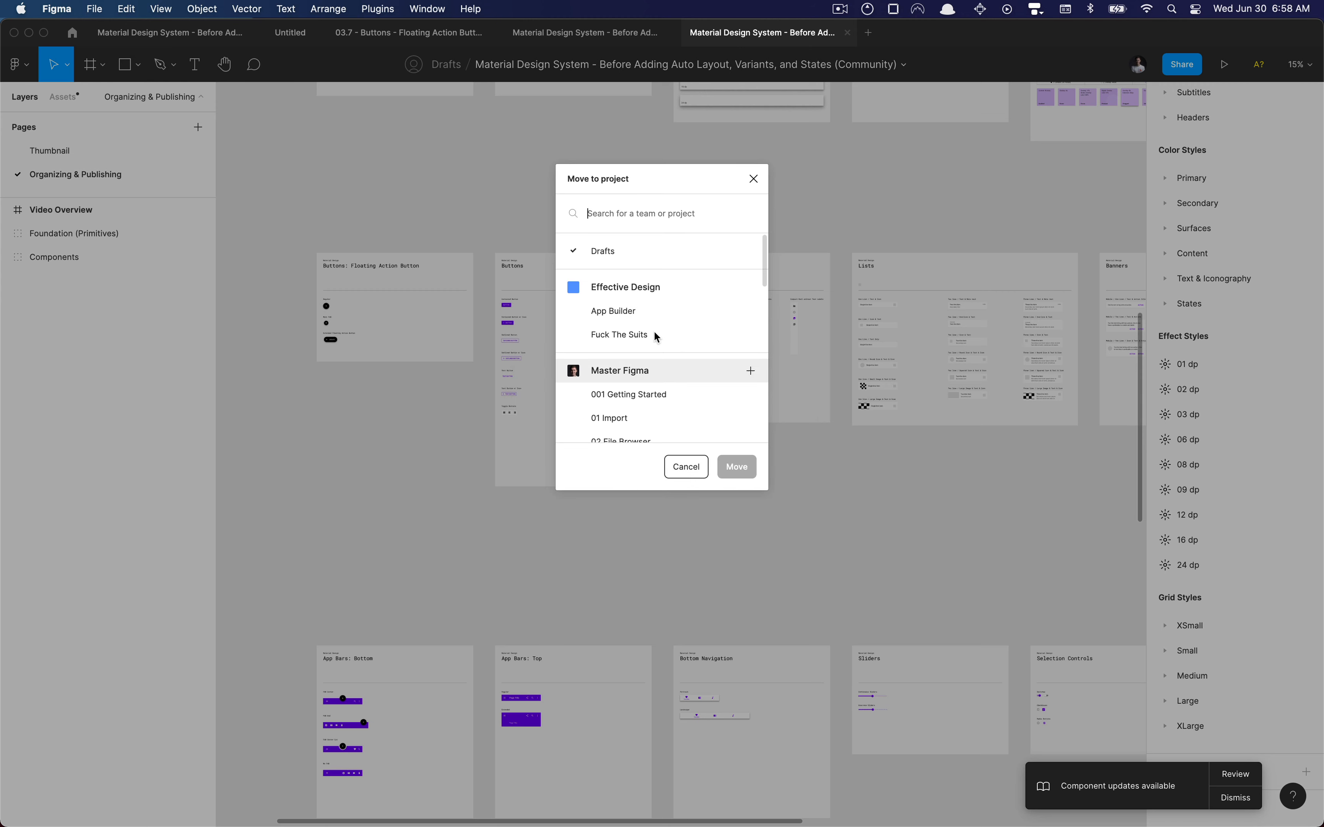
{"action": "scroll", "coordinate": [664, 331], "scroll_direction": "down", "scroll_amount": 10}
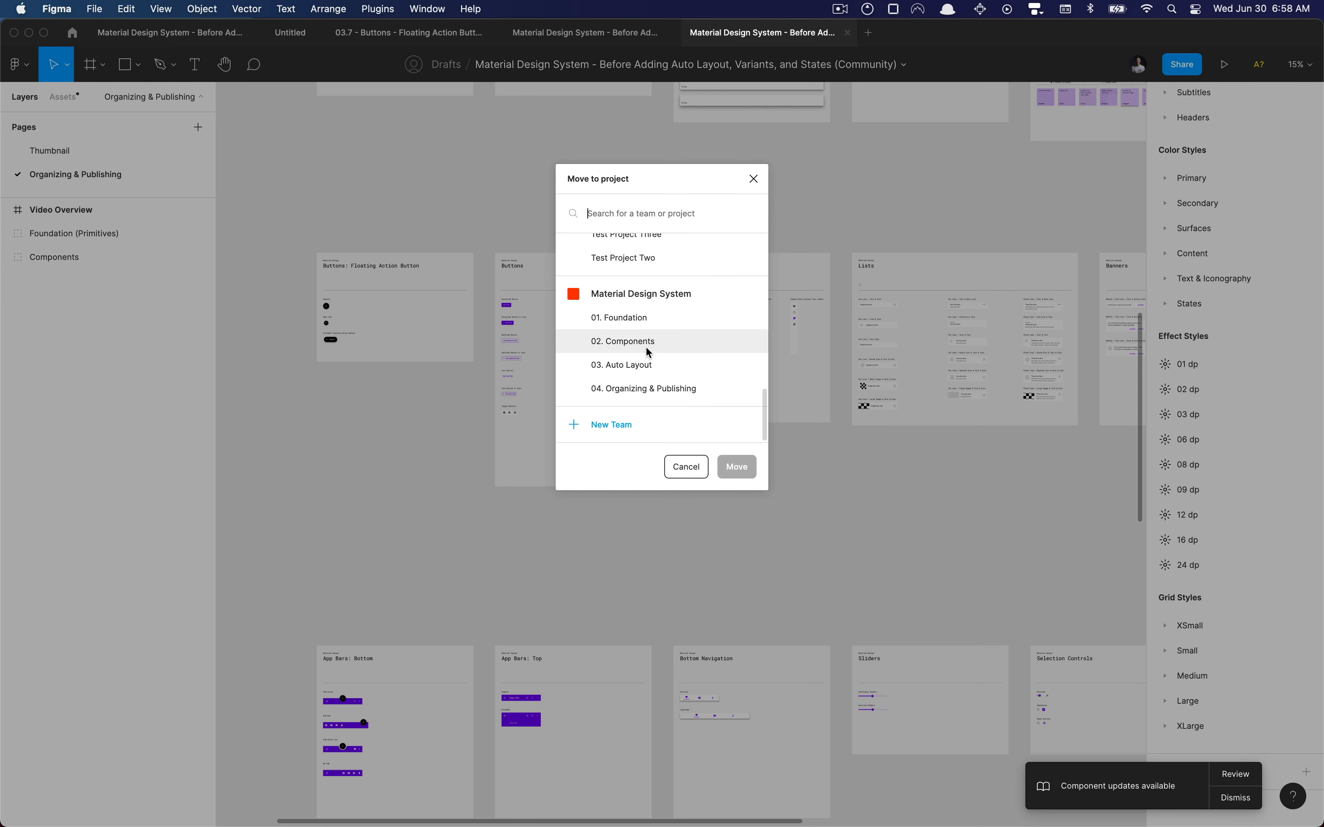
{"action": "left_click", "coordinate": [649, 364]}
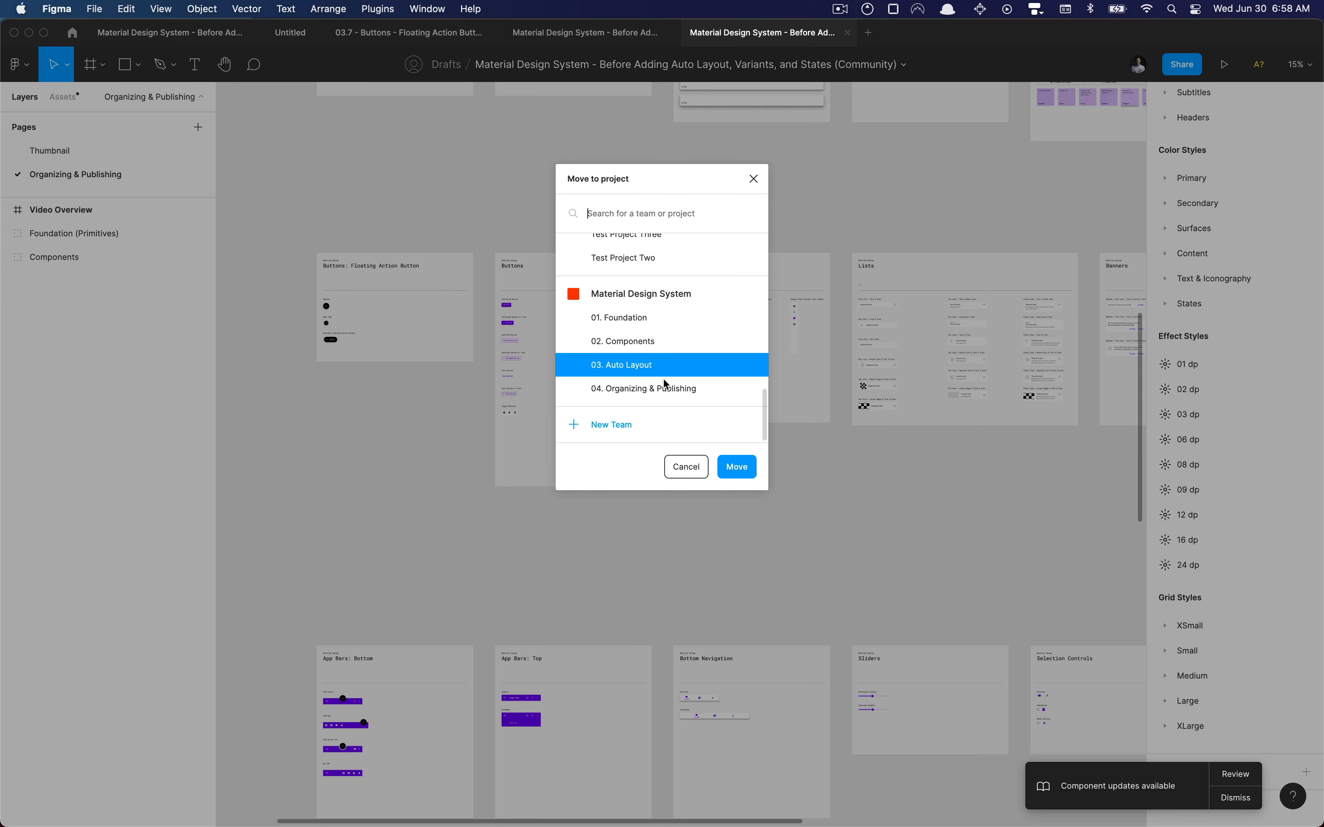
{"action": "left_click", "coordinate": [739, 468]}
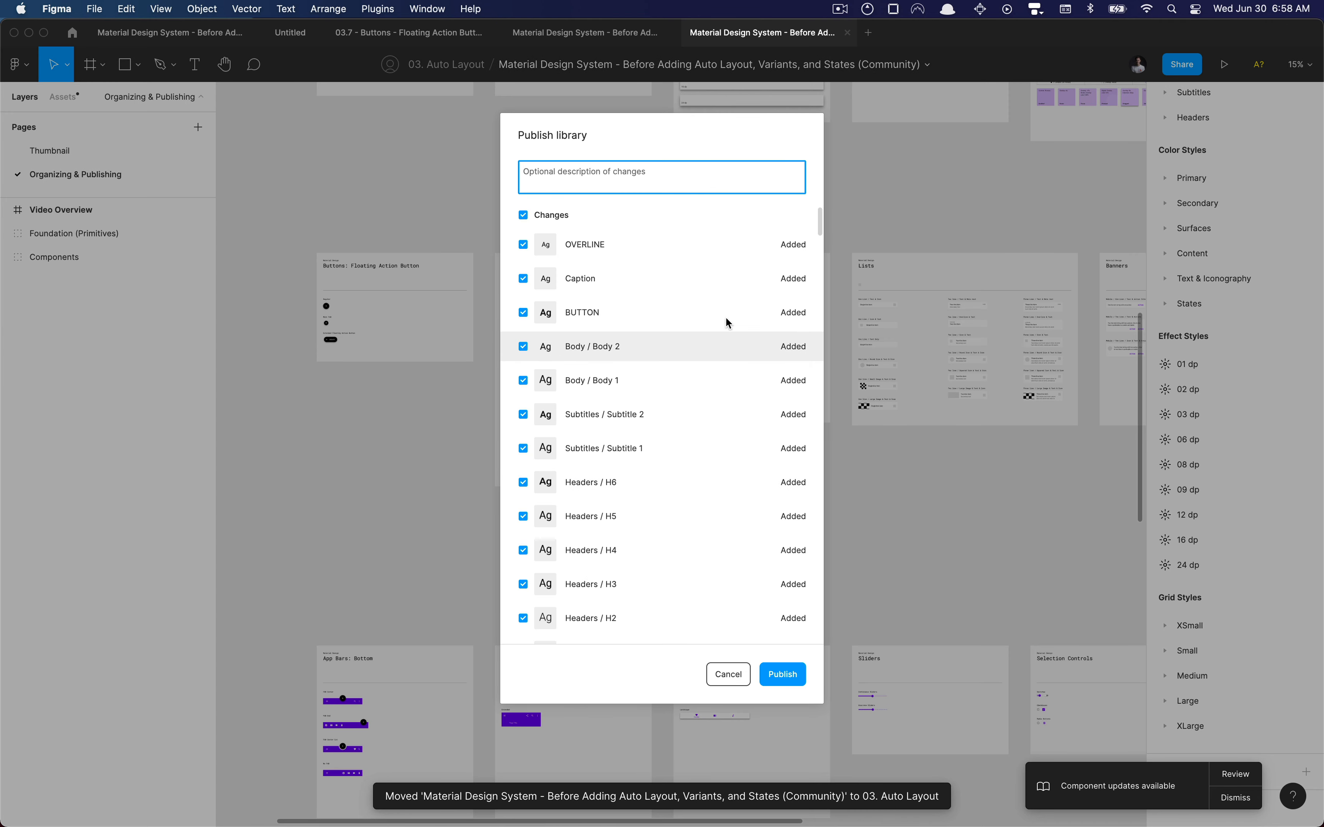
Review the list of added styles and components and publish the library with all of them included
{"action": "scroll", "coordinate": [661, 380], "scroll_direction": "down", "scroll_amount": 20}
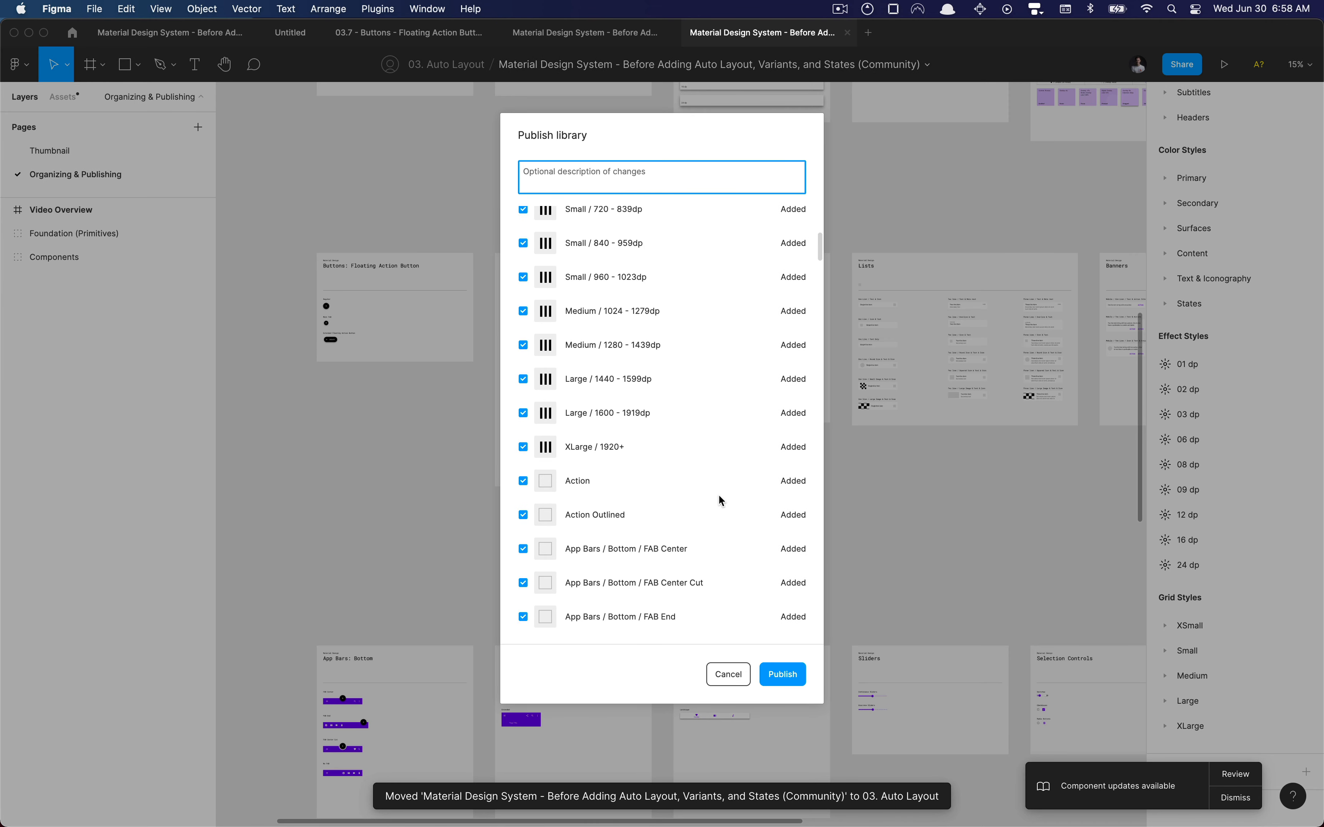
{"action": "left_click", "coordinate": [772, 671]}
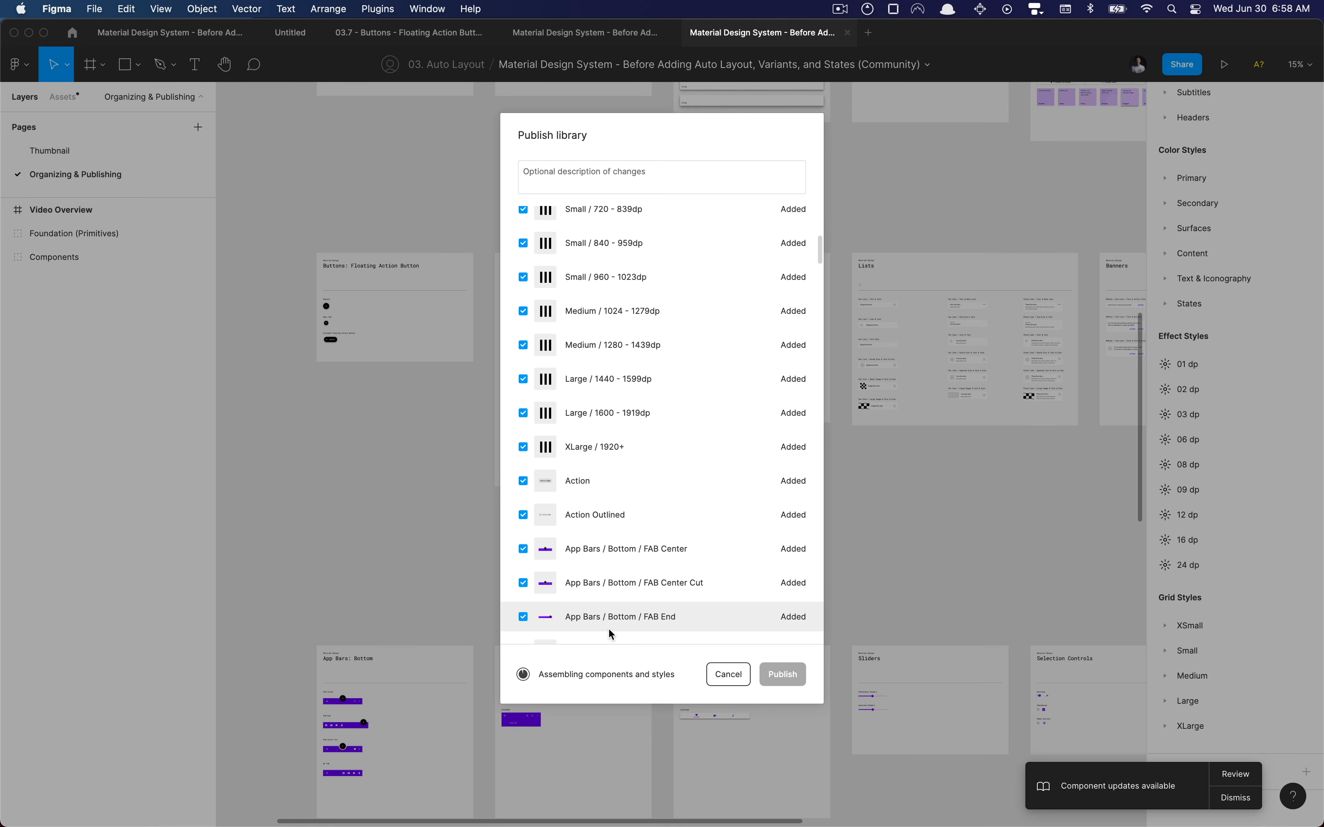
{"action": "left_click", "coordinate": [841, 9]}
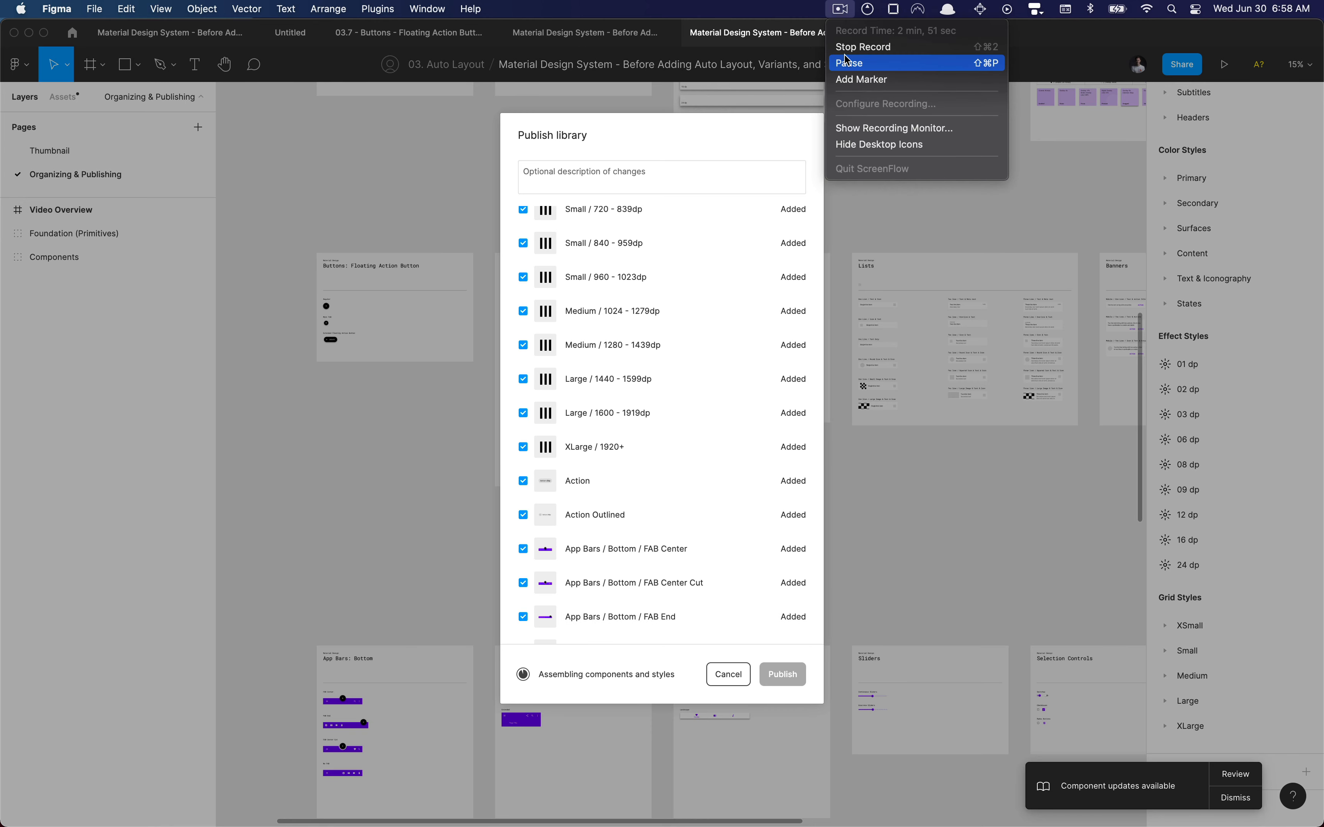
{"action": "left_click", "coordinate": [852, 63]}
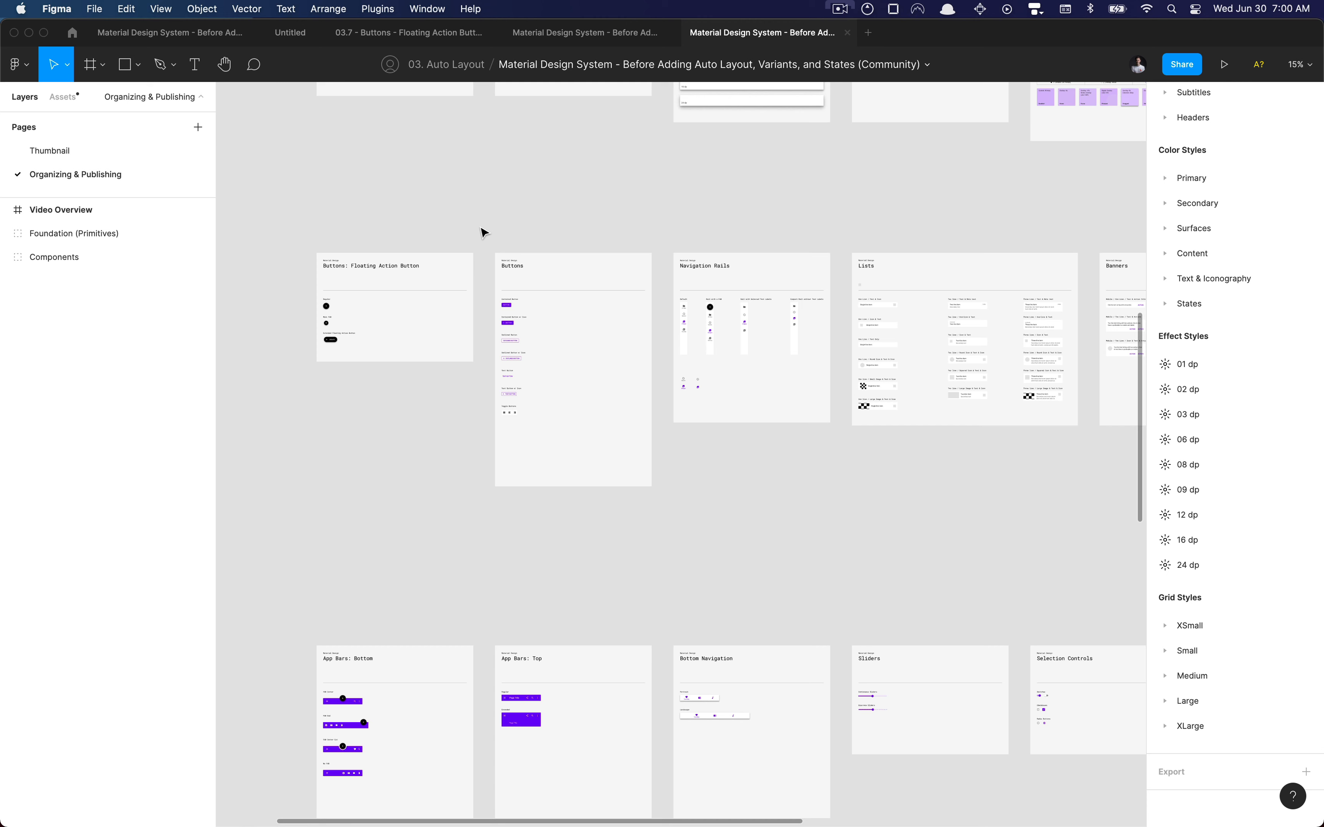
Check the current file's publishing status in the libraries list, moving the dialog to a lower position
{"action": "key", "text": "alt+super+o"}
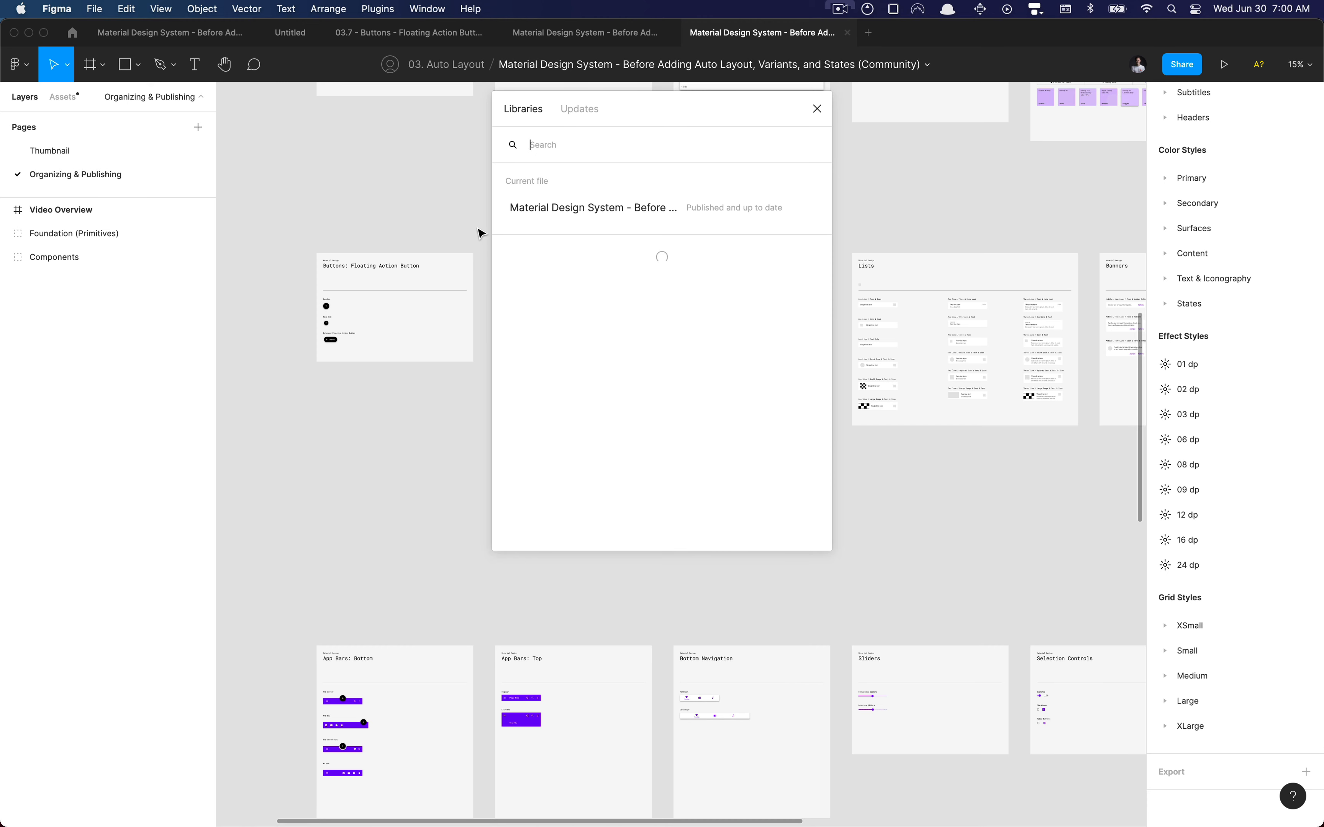
{"action": "left_click_drag", "start_coordinate": [683, 168], "coordinate": [711, 210]}
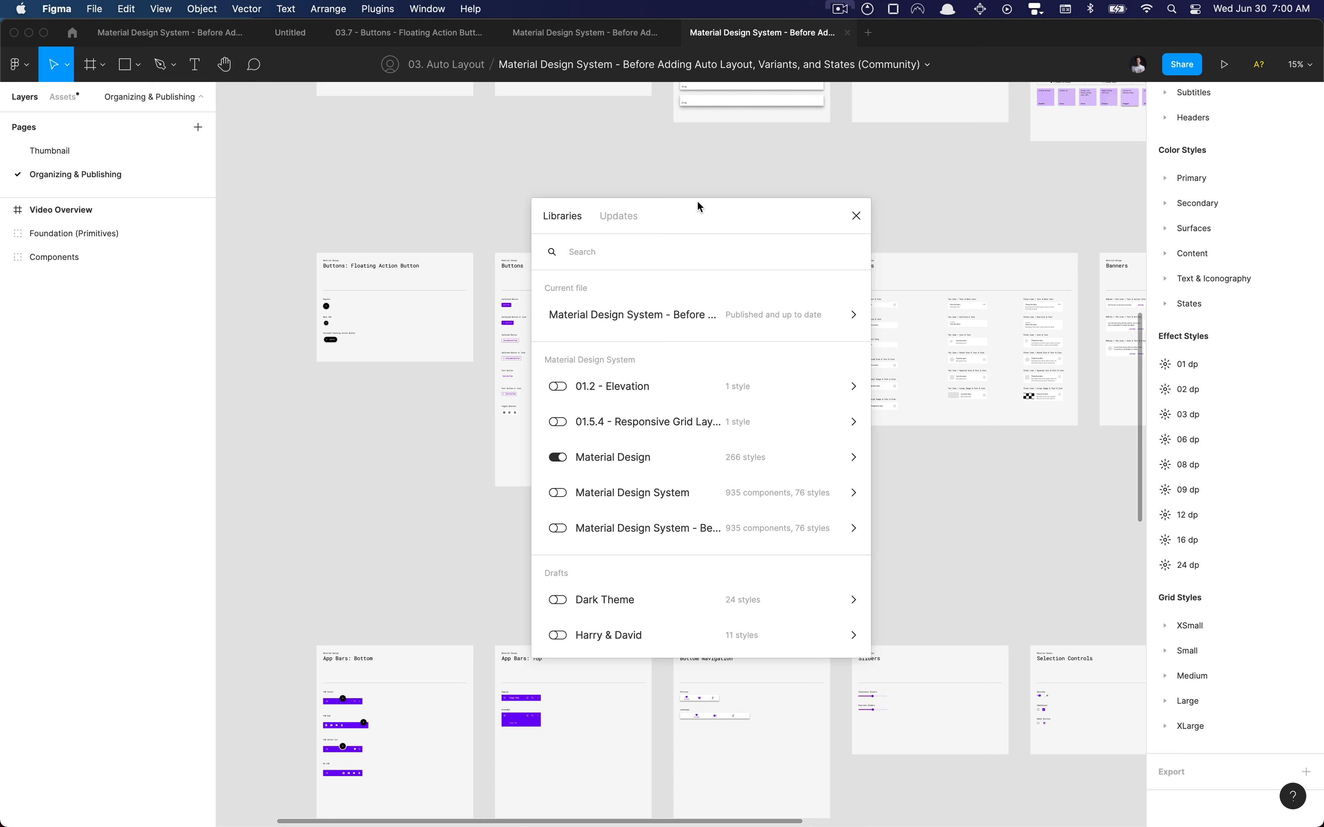
Close the libraries dialog and return to the creator's Community profile with its published resources
{"action": "left_click", "coordinate": [856, 219]}
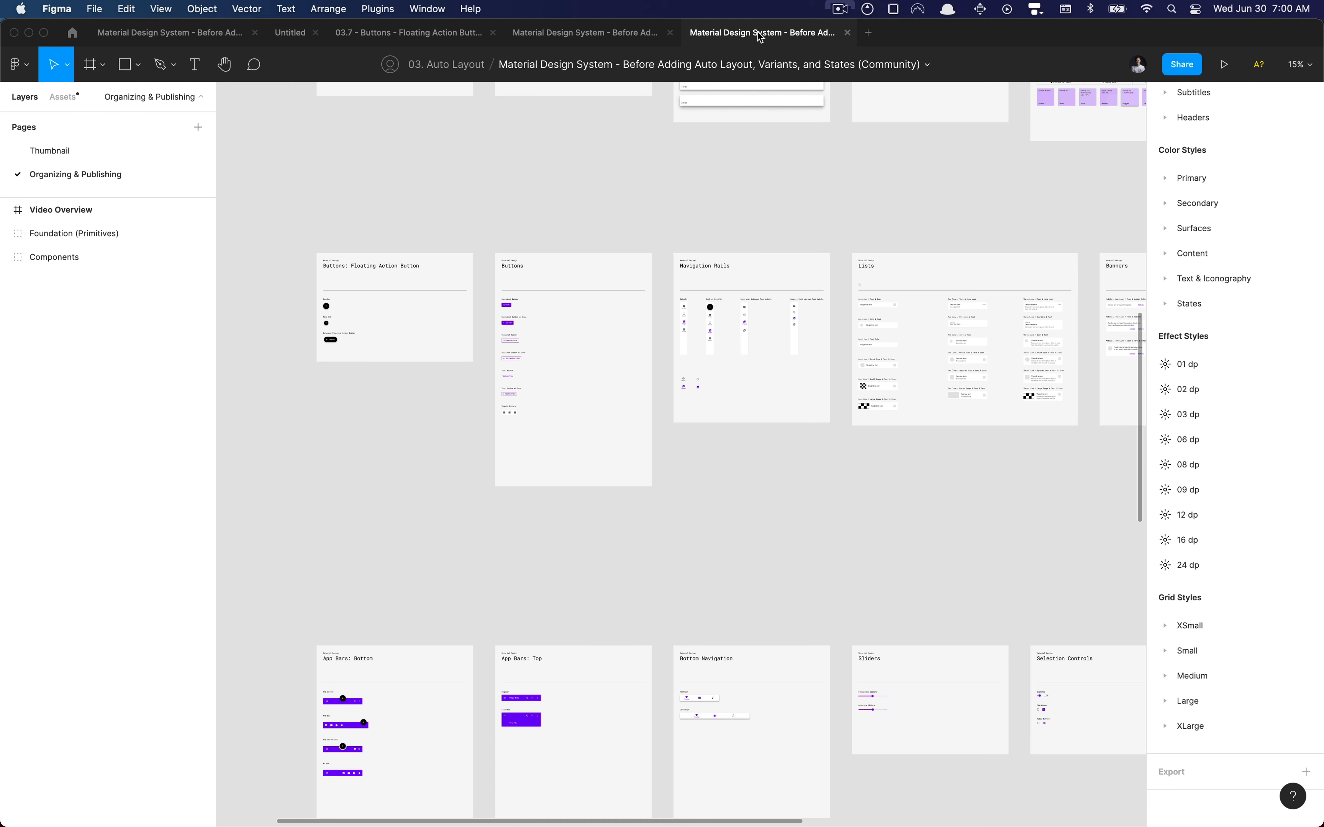
{"action": "left_click", "coordinate": [73, 36]}
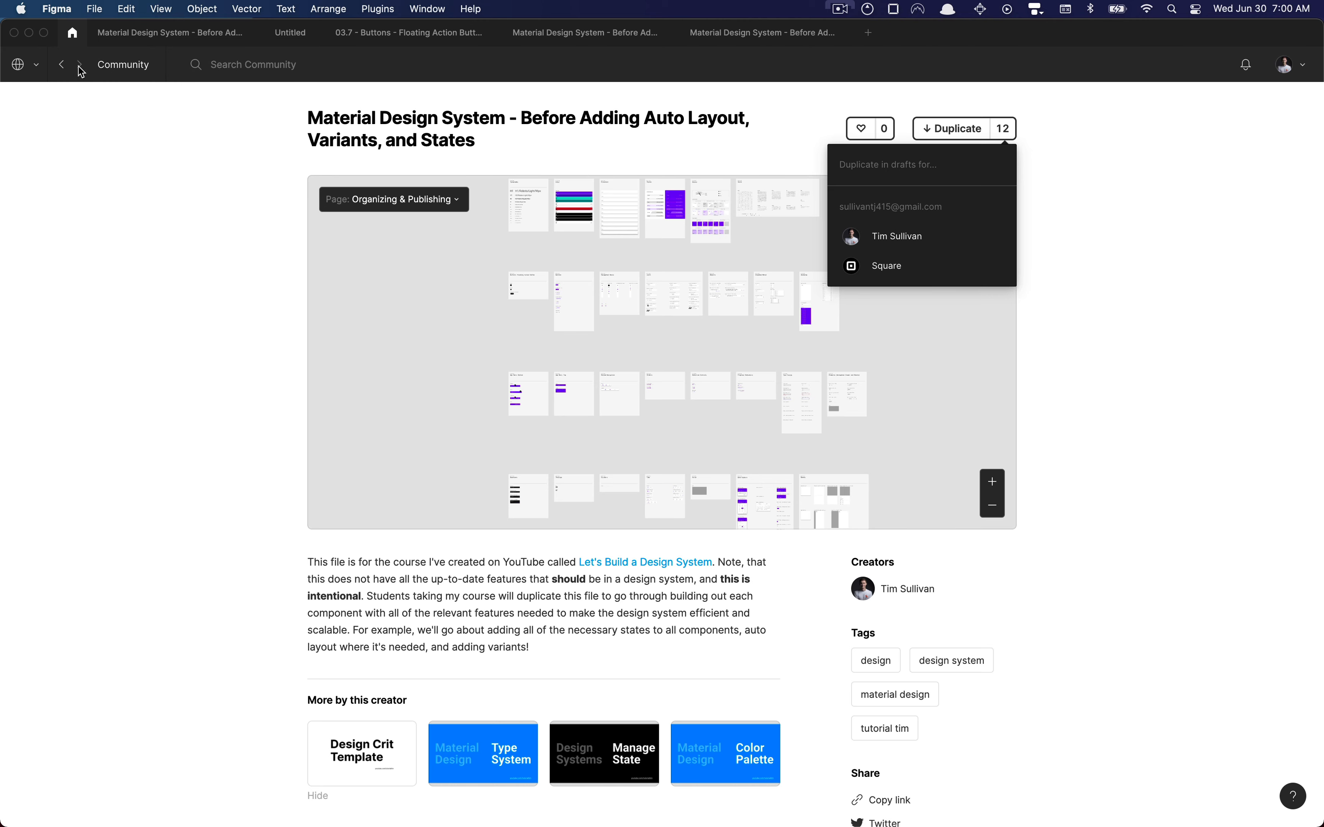
{"action": "left_click", "coordinate": [61, 64]}
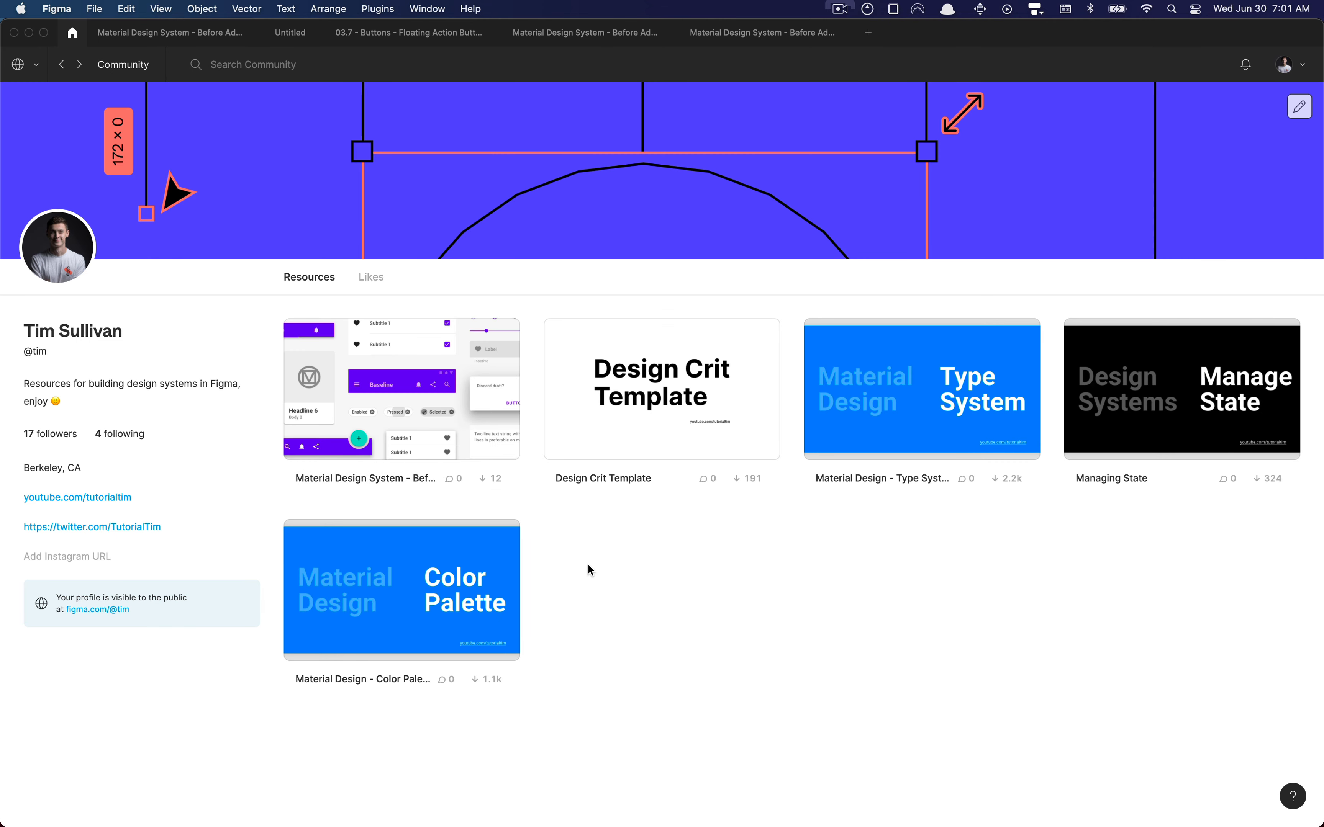
Duplicate the Material Design System community file into the personal drafts, look over its Organizing & Publishing page and close the copy
{"action": "left_click", "coordinate": [490, 480]}
{"action": "left_click", "coordinate": [458, 572]}
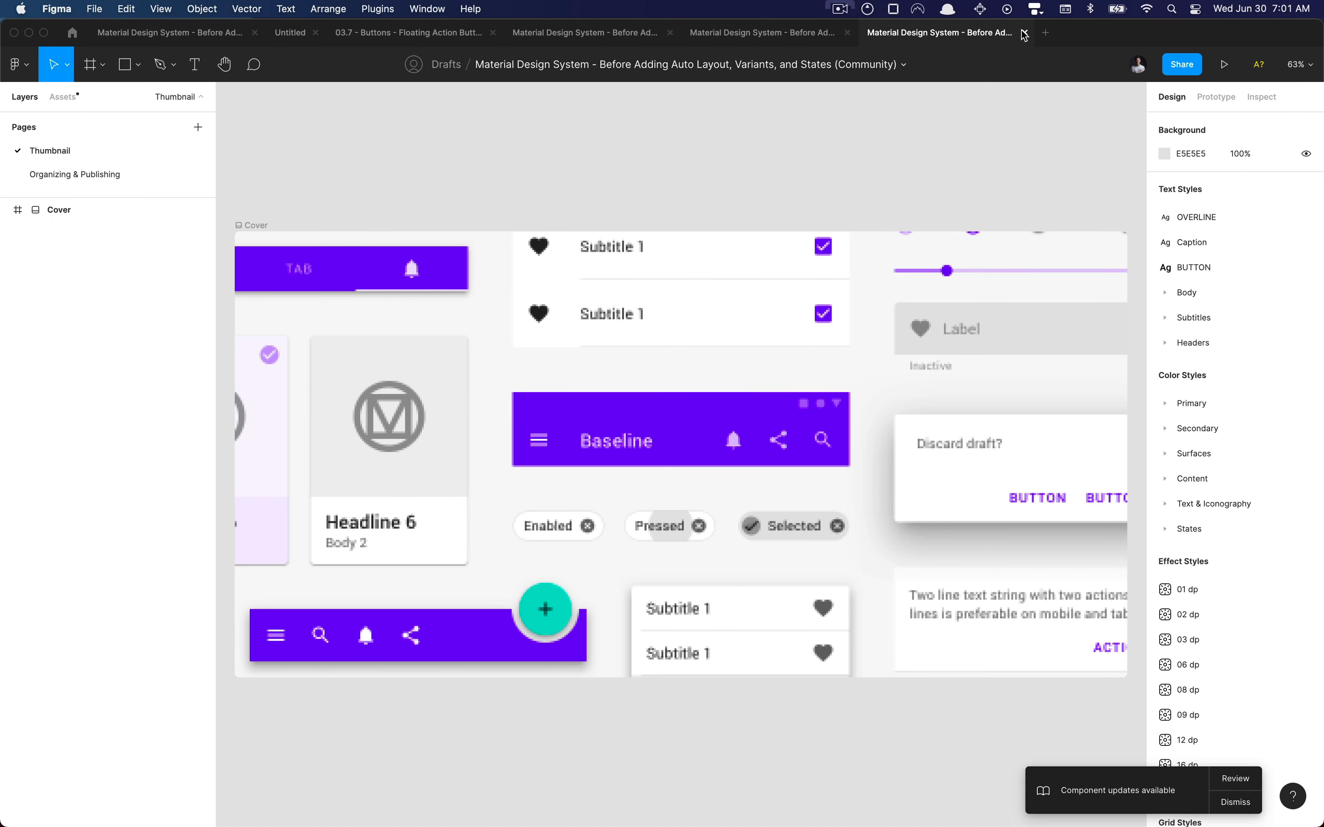
{"action": "left_click", "coordinate": [55, 178]}
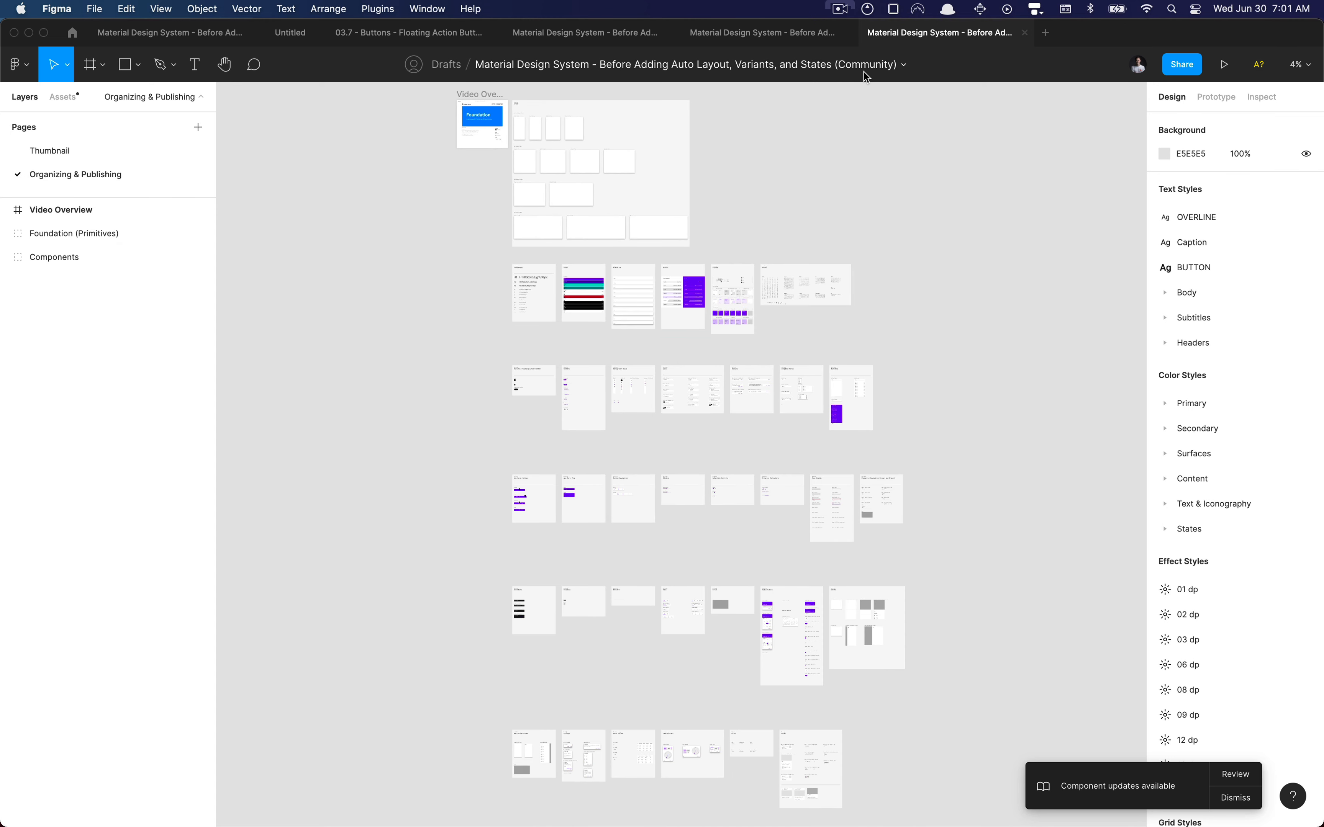
{"action": "left_click", "coordinate": [1024, 32]}
Switch to the 03.7 - Buttons - Floating Action Button file and examine the button types in its Buttons frame up close
{"action": "left_click", "coordinate": [389, 34]}
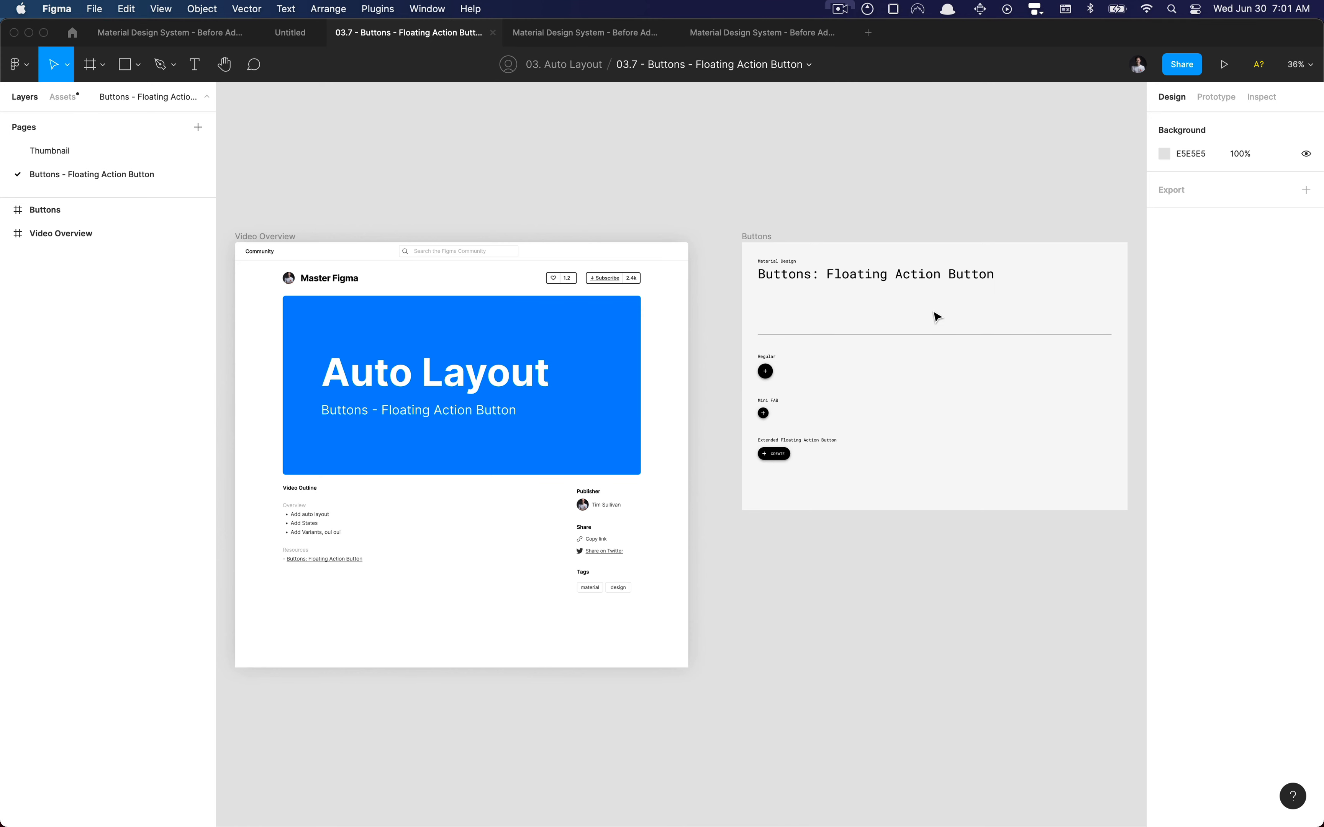
{"action": "scroll", "coordinate": [936, 316], "scroll_direction": "up", "scroll_amount": 10}
{"action": "scroll", "coordinate": [469, 352], "scroll_direction": "down", "scroll_amount": 3}
{"action": "scroll", "coordinate": [469, 352], "scroll_direction": "down", "scroll_amount": 2}
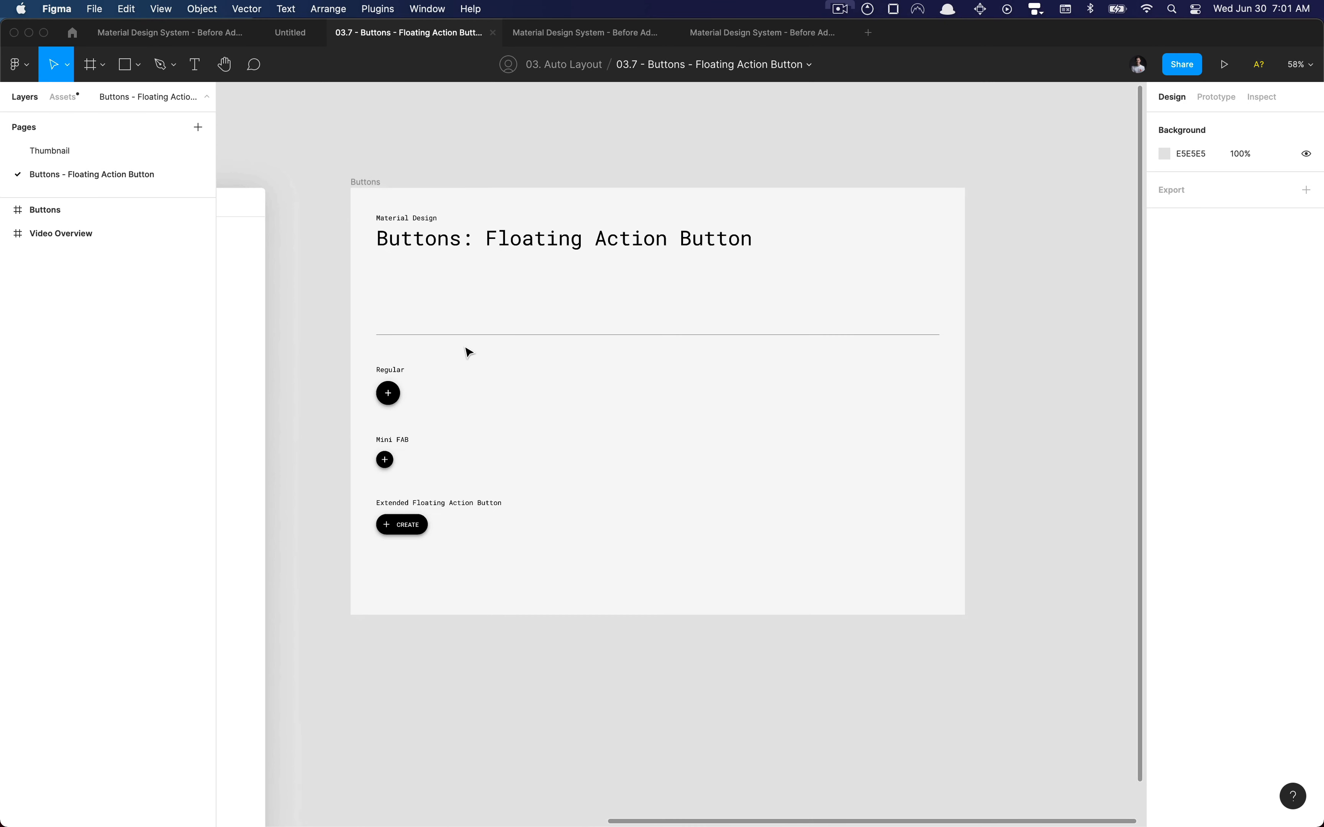
{"action": "scroll", "coordinate": [468, 352], "scroll_direction": "up", "scroll_amount": 4}
{"action": "scroll", "coordinate": [469, 352], "scroll_direction": "down", "scroll_amount": 3}
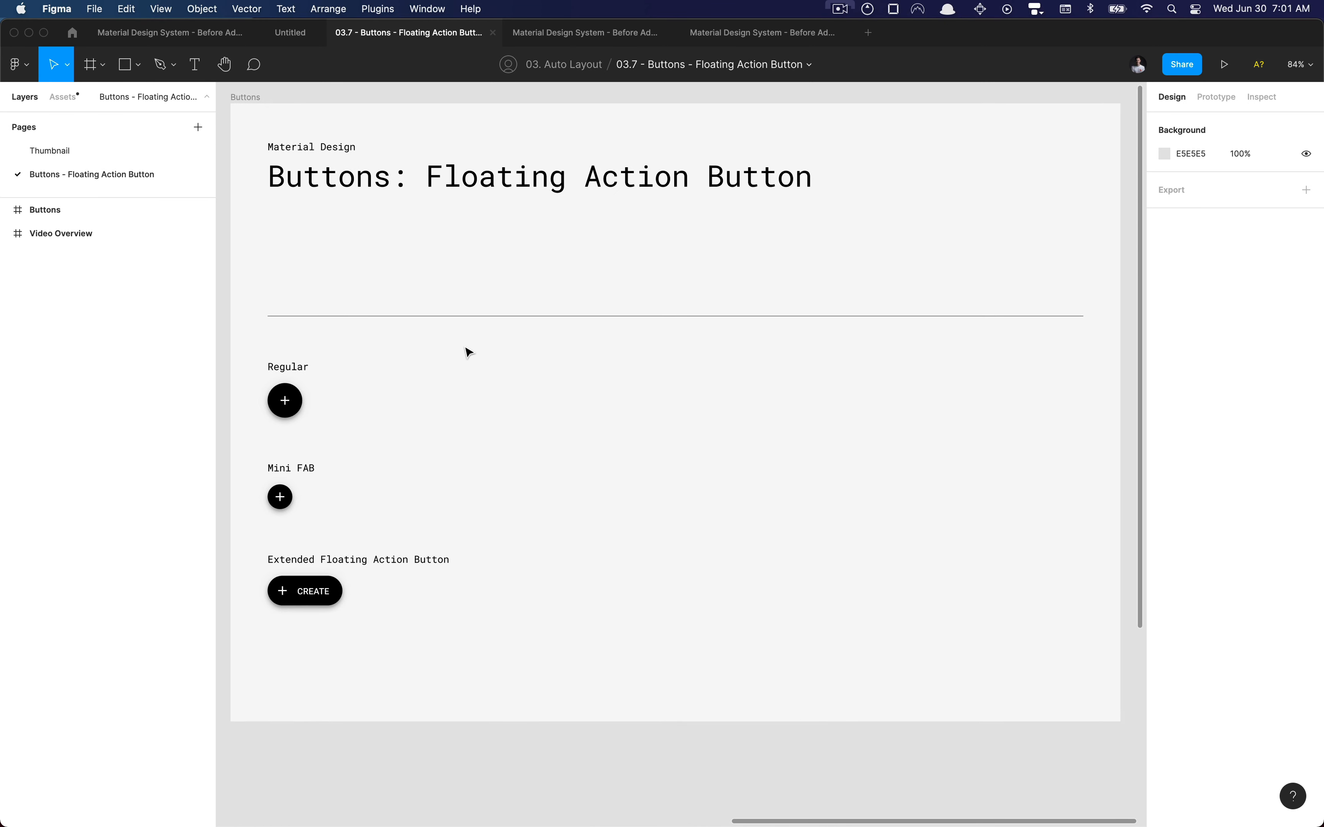